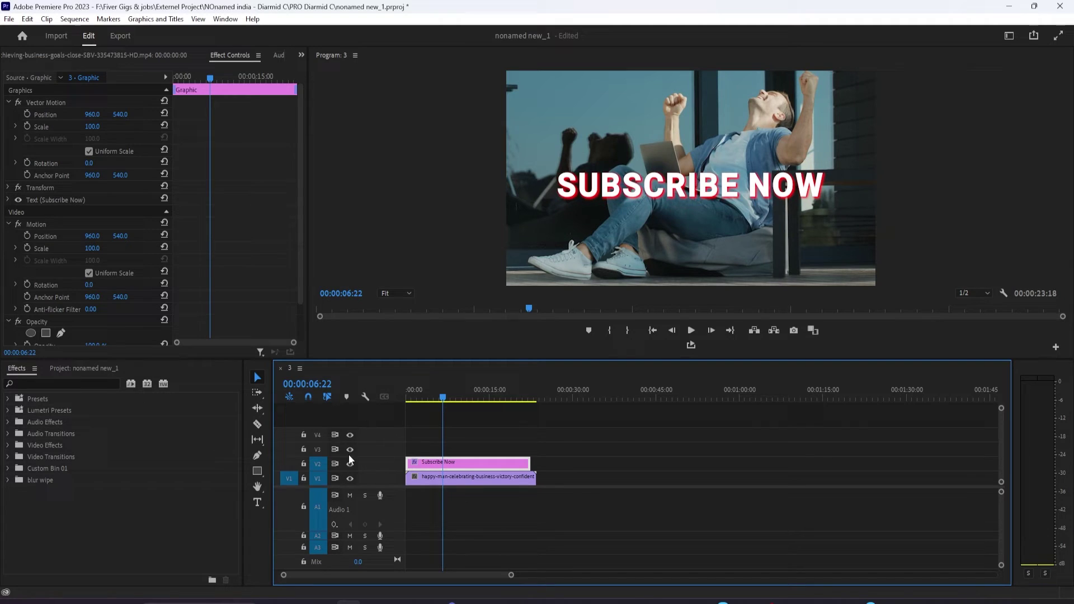
Widen the Effect Controls panel, return to 00:00:00:00, and nudge the SUBSCRIBE NOW title slightly higher.
{"action": "left_click_drag", "start_coordinate": [305, 182], "coordinate": [342, 183]}
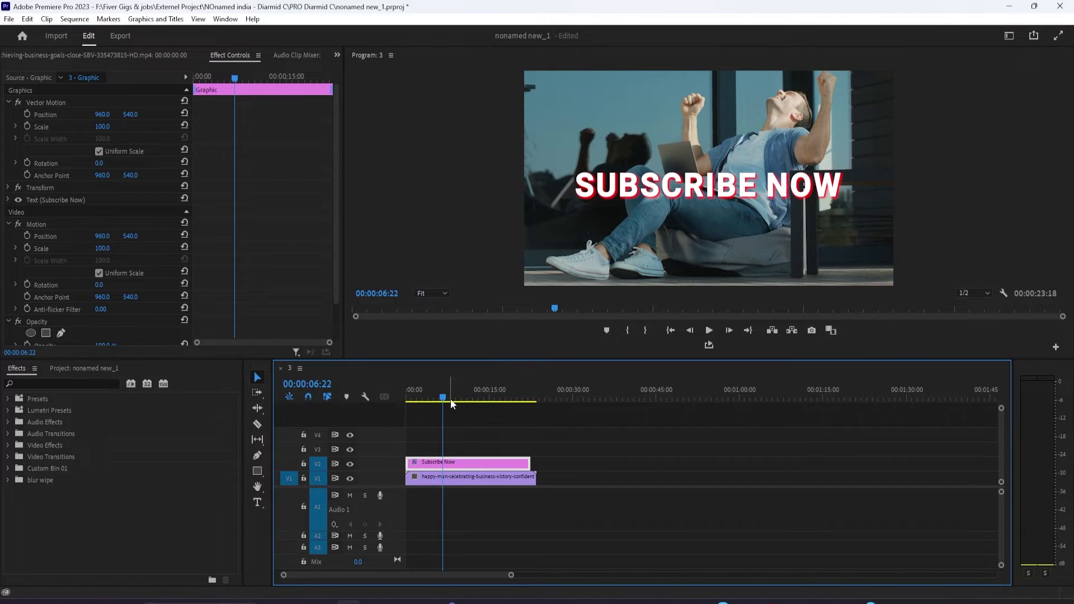
{"action": "left_click_drag", "start_coordinate": [451, 398], "coordinate": [395, 408]}
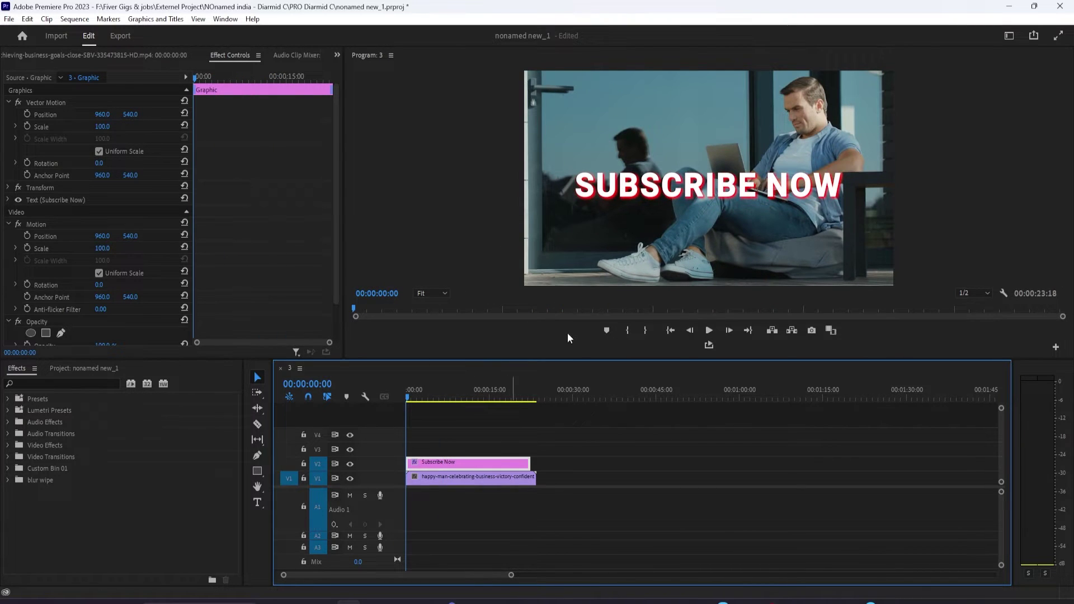
{"action": "left_click", "coordinate": [656, 197]}
{"action": "left_click_drag", "start_coordinate": [671, 196], "coordinate": [673, 188]}
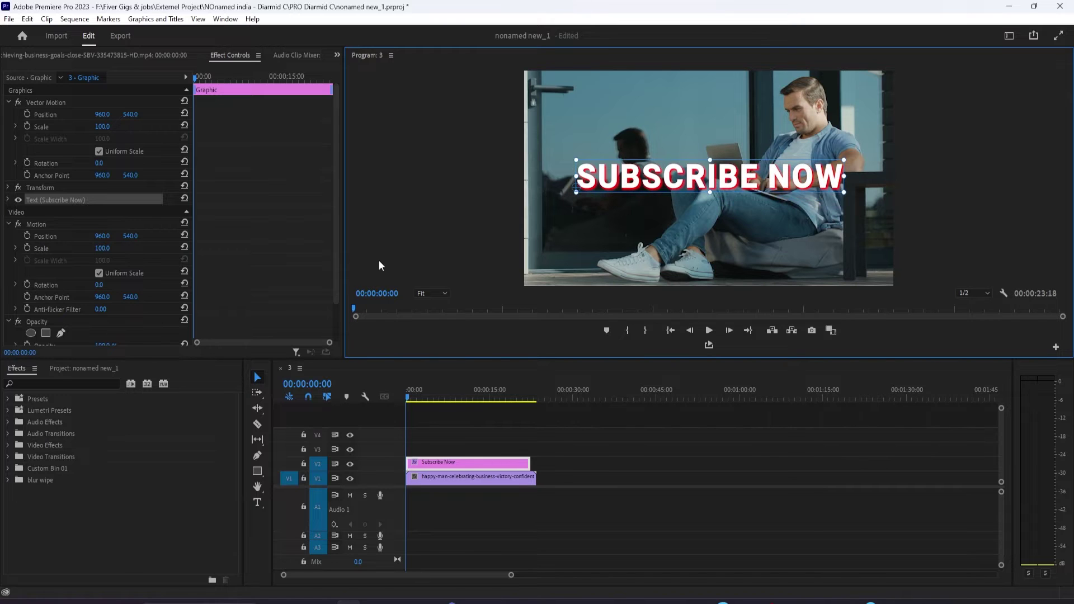
Filter the Effects panel with 'transfor' and expand Video Effects > Distort to reveal Transform.
{"action": "left_click", "coordinate": [40, 384]}
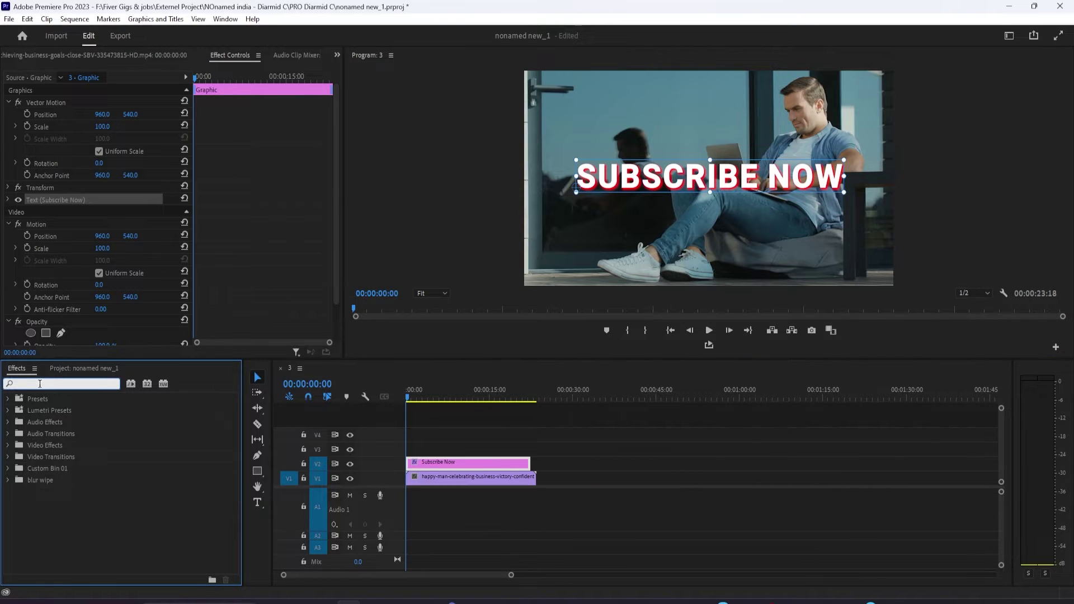
{"action": "type", "text": "trans"}
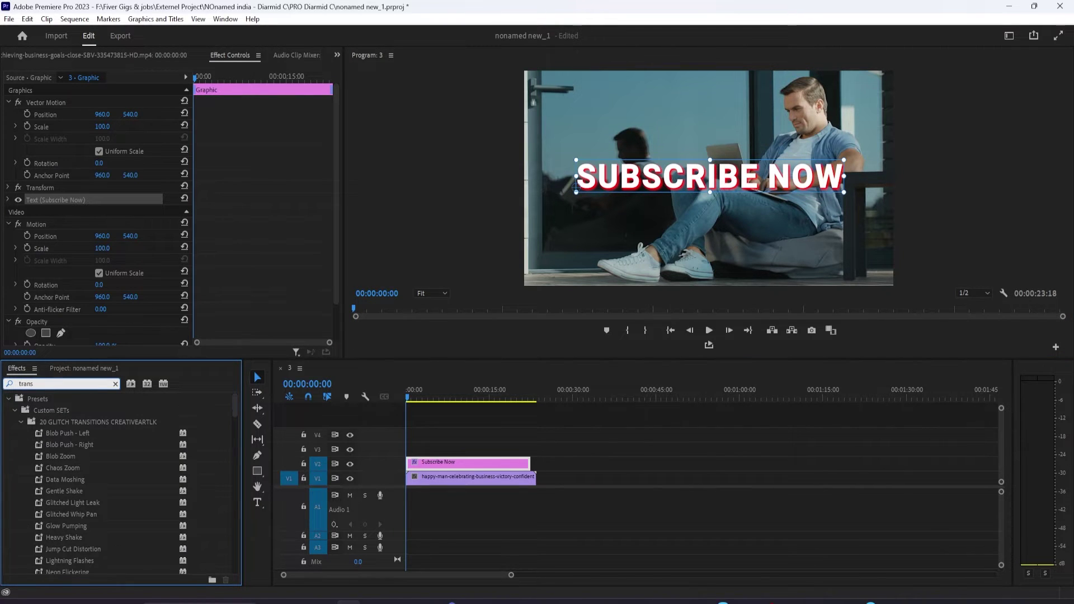
{"action": "key", "text": "BackSpace"}
{"action": "type", "text": "for"}
{"action": "left_click", "coordinate": [59, 462]}
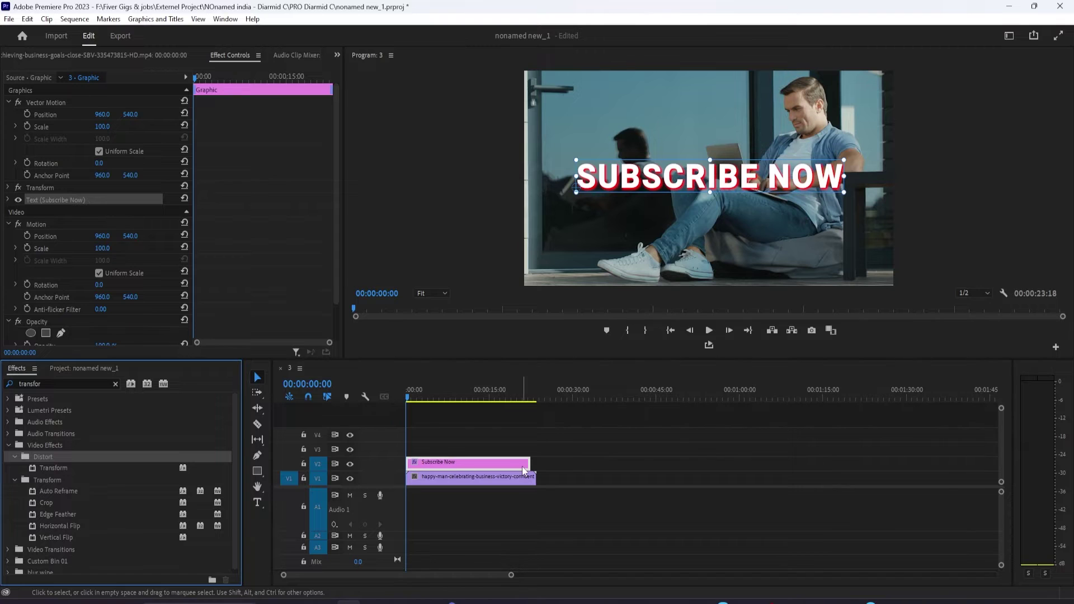
{"action": "scroll", "coordinate": [142, 280], "scroll_direction": "down", "scroll_amount": 2}
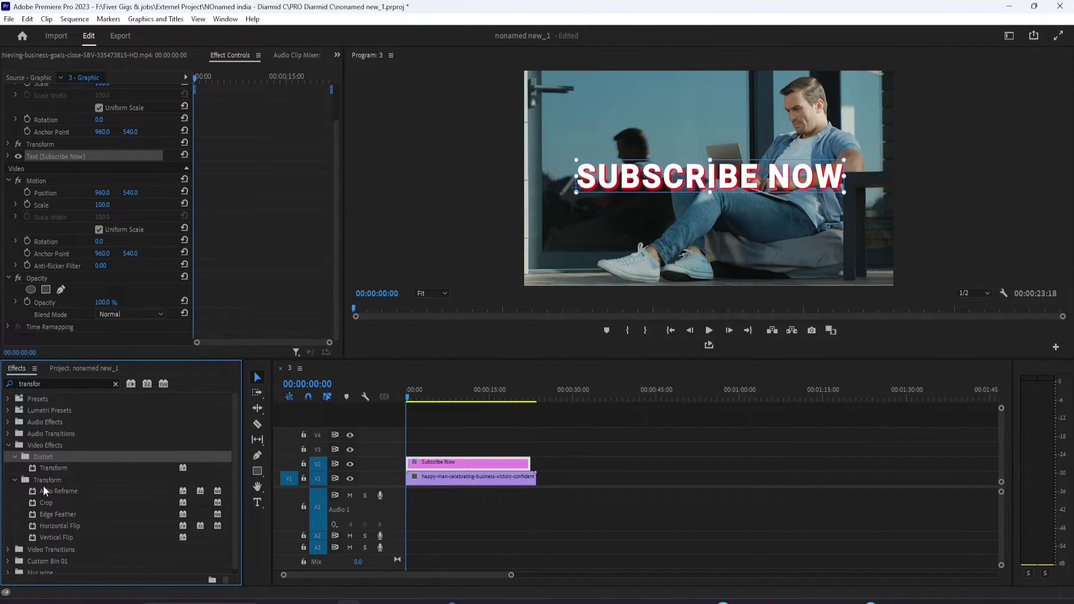
Apply the Distort > Transform effect to the Subscribe Now title clip on V2.
{"action": "left_click_drag", "start_coordinate": [53, 473], "coordinate": [427, 462]}
{"action": "left_click", "coordinate": [415, 398]}
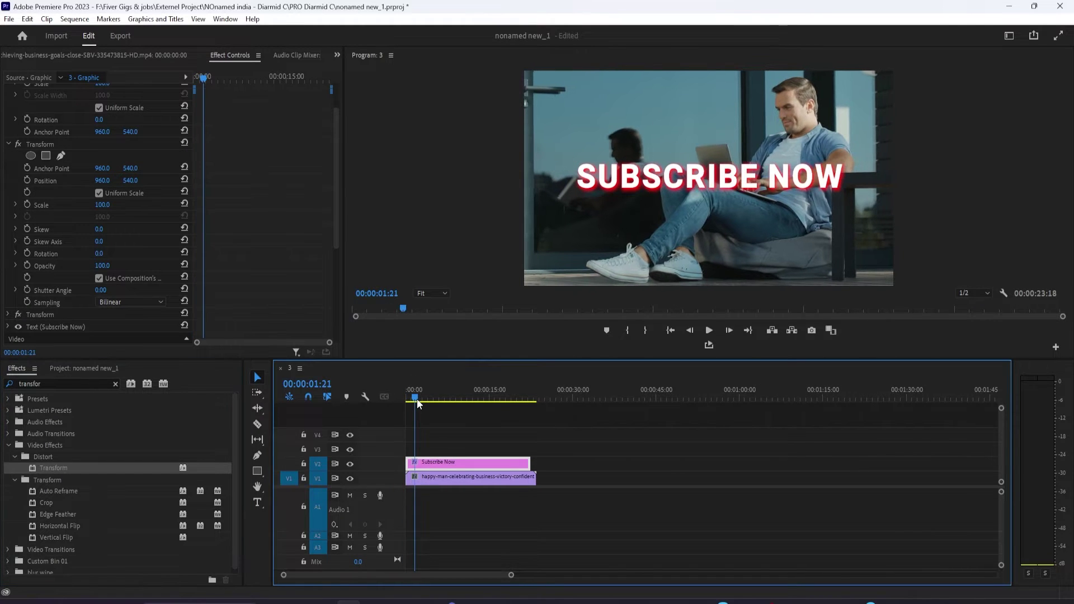
{"action": "scroll", "coordinate": [175, 296], "scroll_direction": "down", "scroll_amount": 3}
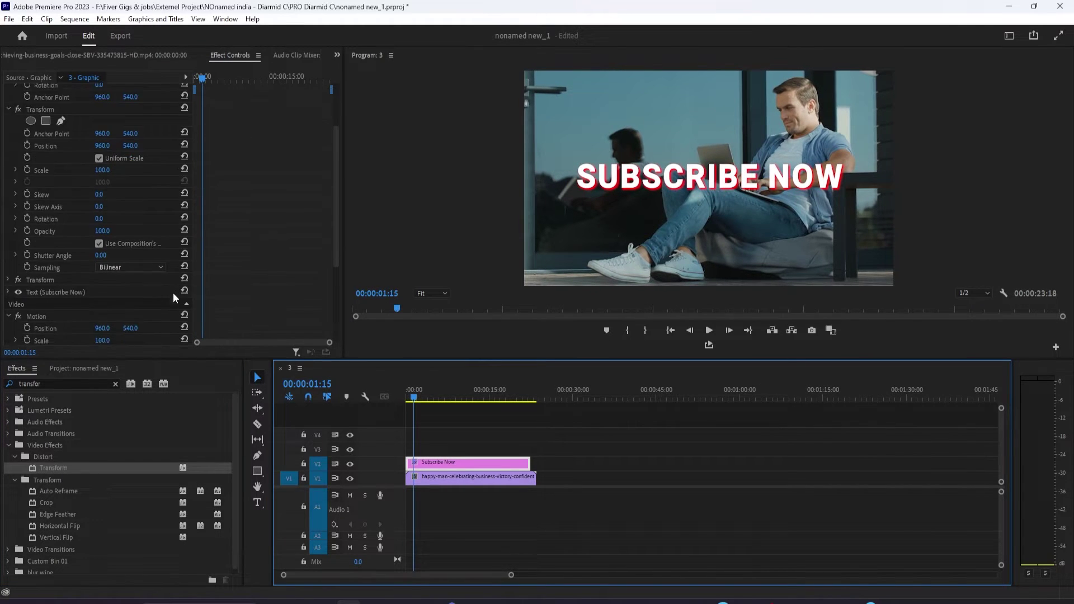
{"action": "left_click", "coordinate": [47, 111]}
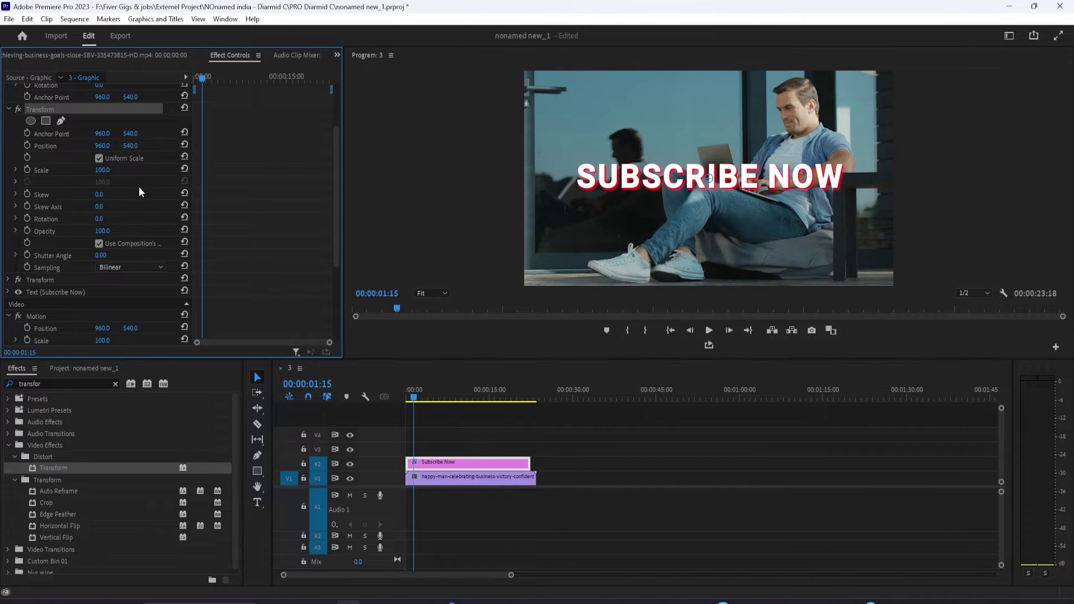
Extend the title clip to the background clip's length and select its Transform effect.
{"action": "left_click_drag", "start_coordinate": [530, 464], "coordinate": [540, 466]}
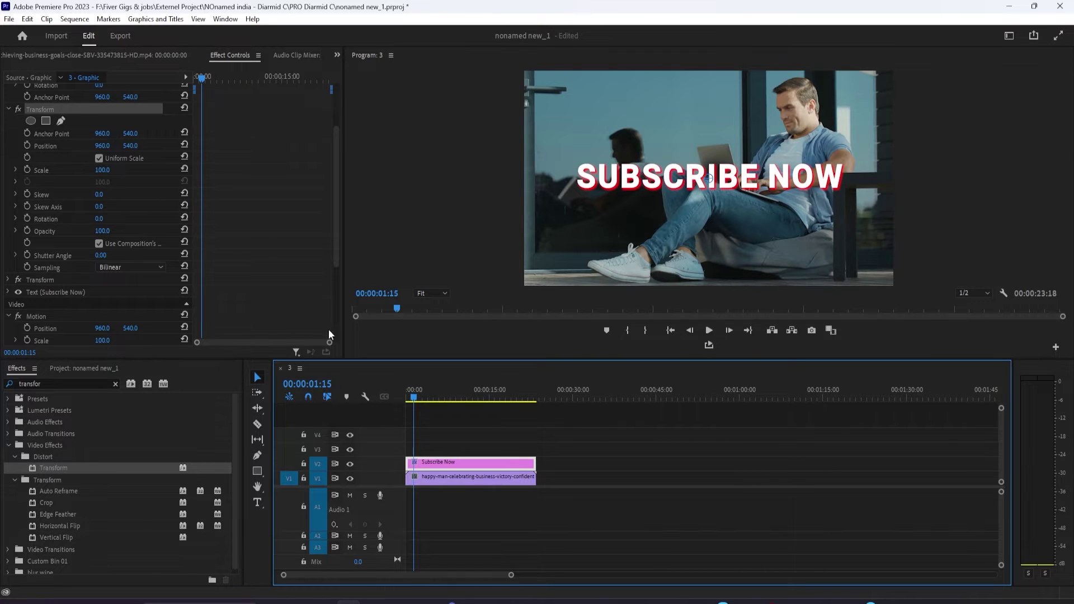
{"action": "left_click", "coordinate": [436, 476]}
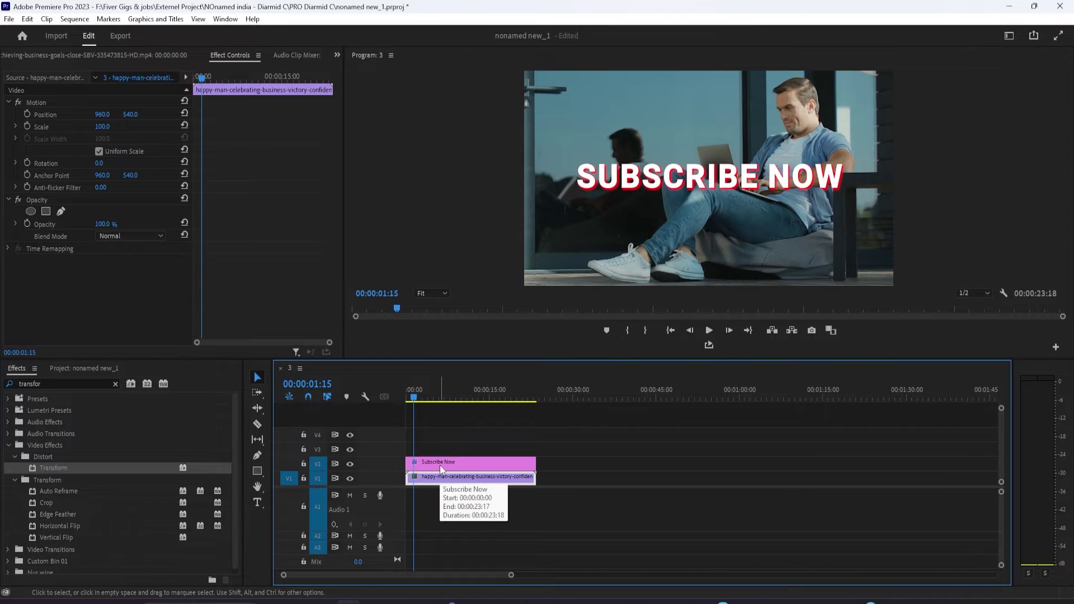
{"action": "left_click", "coordinate": [440, 467]}
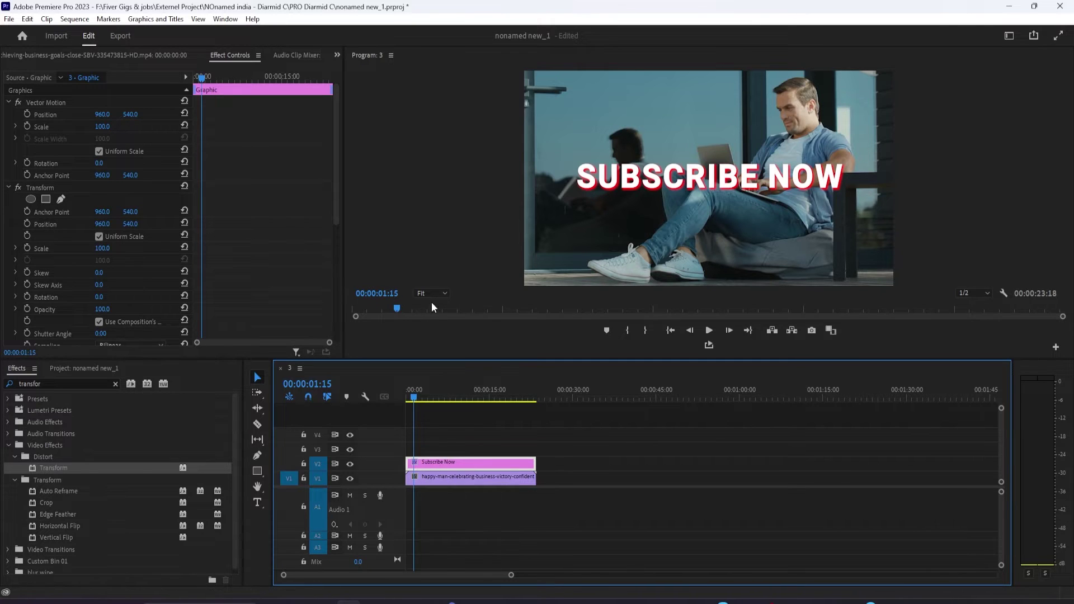
{"action": "left_click", "coordinate": [435, 209]}
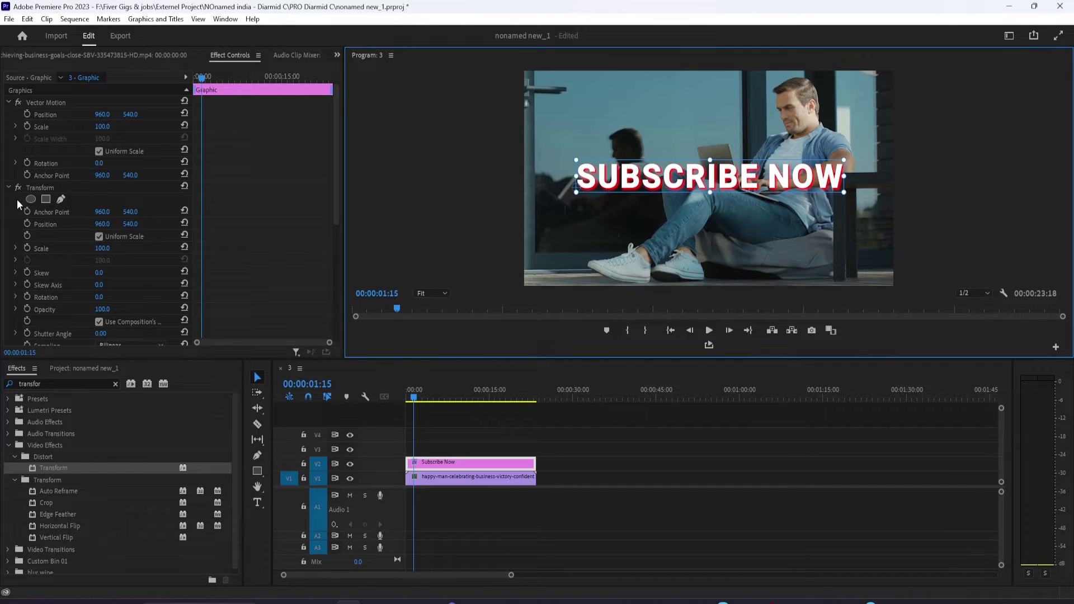
{"action": "left_click", "coordinate": [39, 190]}
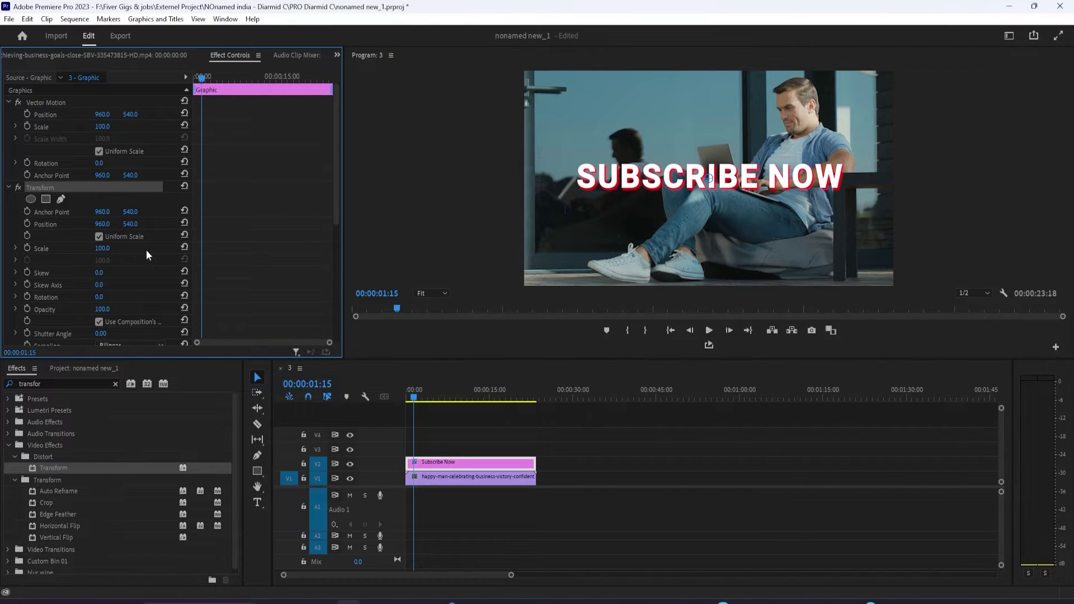
{"action": "left_click", "coordinate": [135, 222]}
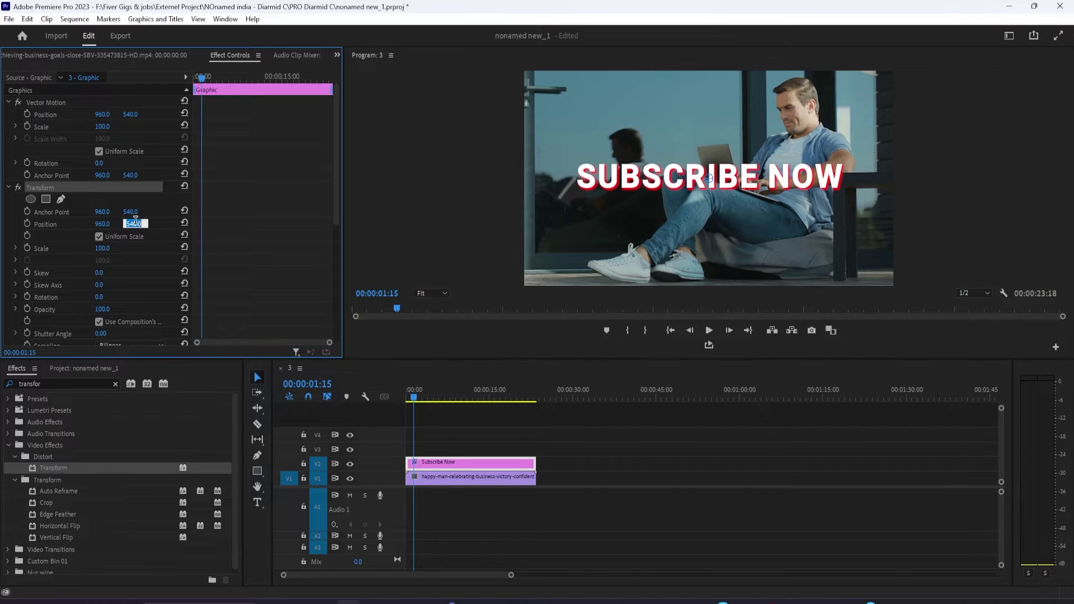
{"action": "left_click", "coordinate": [167, 234]}
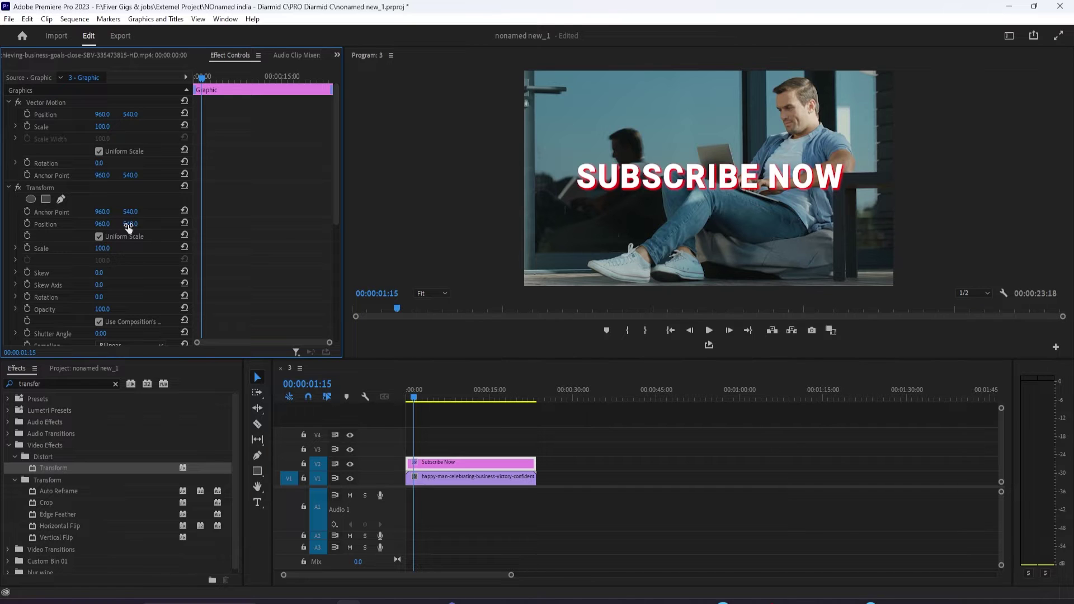
Set Transform Position to 960, 1191 with a keyframe at 00:00:01:15, then move to 00:00:01:24.
{"action": "left_click_drag", "start_coordinate": [128, 226], "coordinate": [492, 223]}
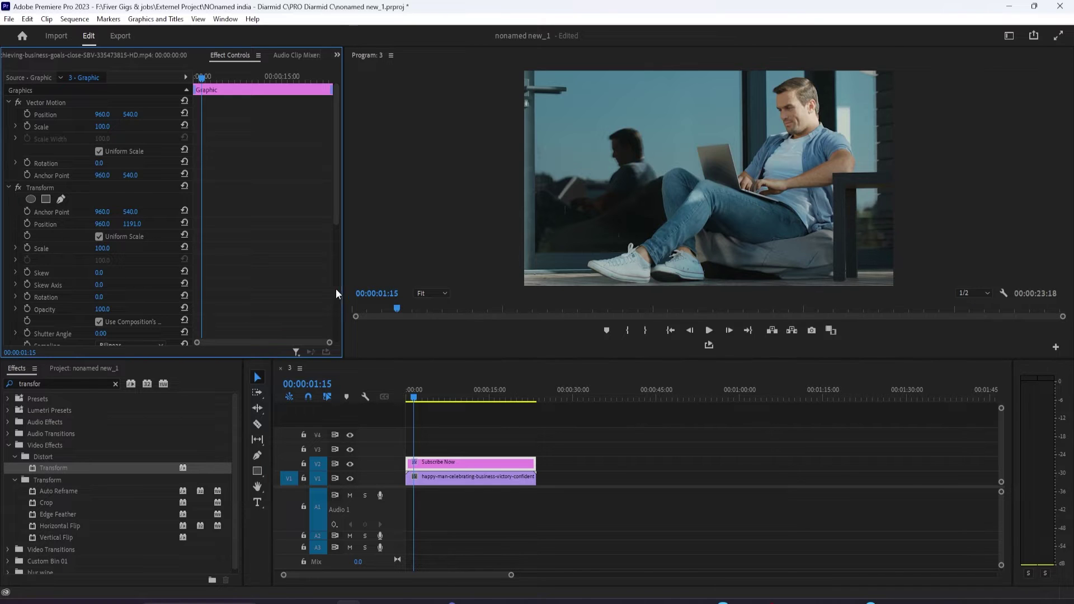
{"action": "left_click", "coordinate": [28, 227]}
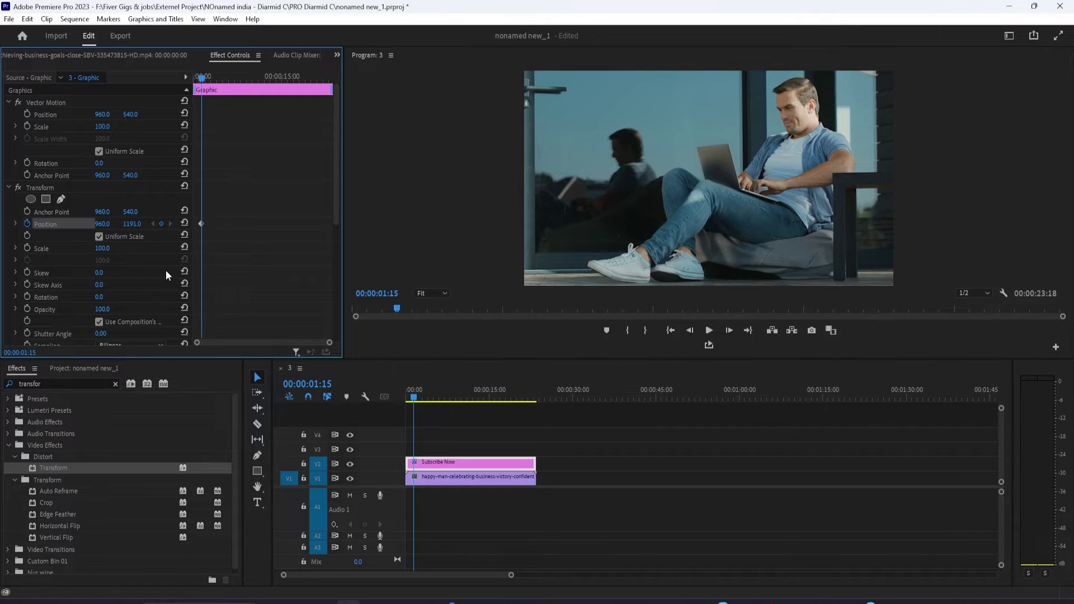
{"action": "key", "text": "Right"}
{"action": "key", "text": "Right"}
{"action": "key", "text": "Right"}
{"action": "key", "text": "Right"}
{"action": "key", "text": "Right"}
{"action": "key", "text": "Right"}
{"action": "key", "text": "Right"}
{"action": "key", "text": "Right"}
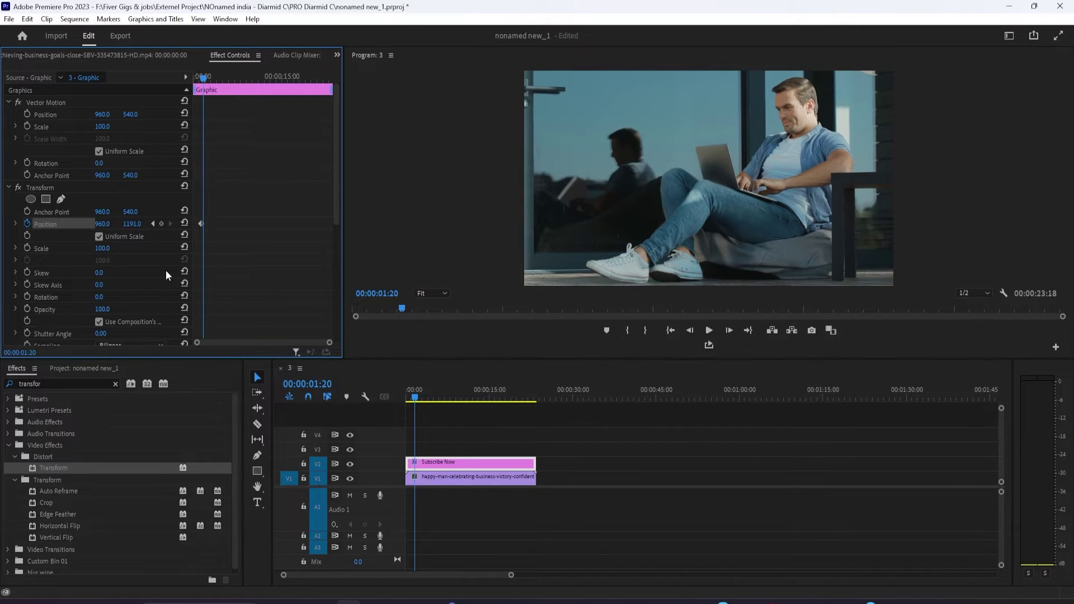
{"action": "key", "text": "Right"}
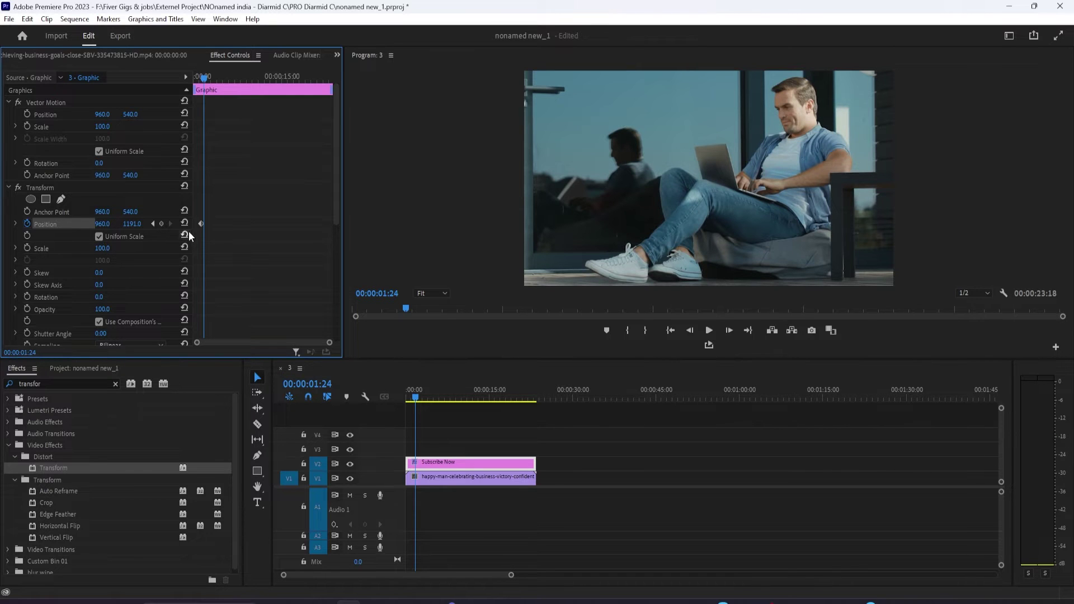
{"action": "left_click_drag", "start_coordinate": [327, 343], "coordinate": [297, 351]}
Keyframe Position Y at 540, save the project, and add another Position keyframe one frame later.
{"action": "left_click", "coordinate": [134, 224]}
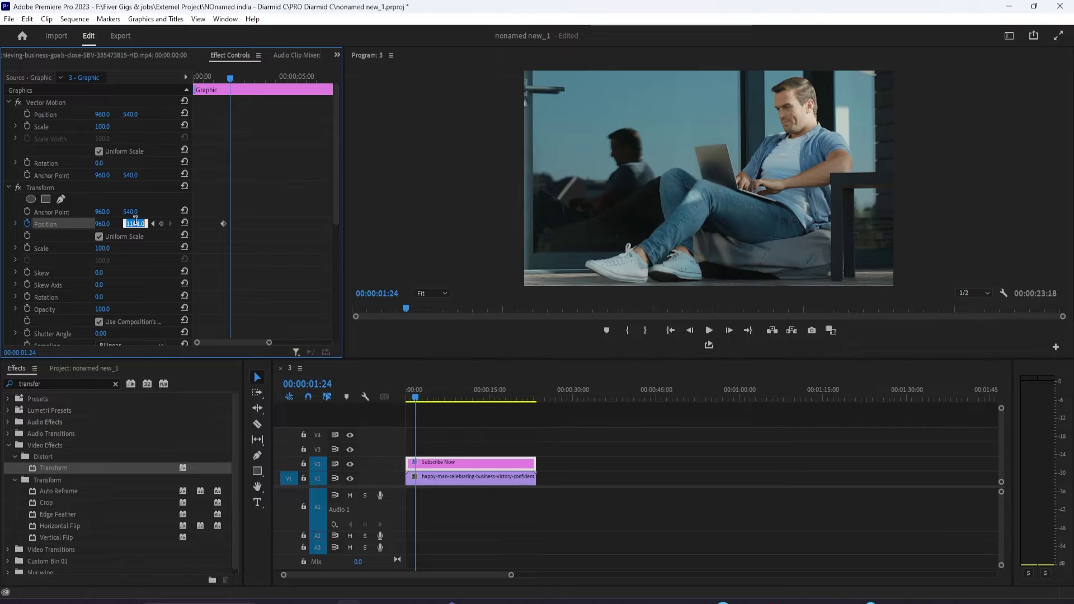
{"action": "type", "text": "540"}
{"action": "key", "text": "Return"}
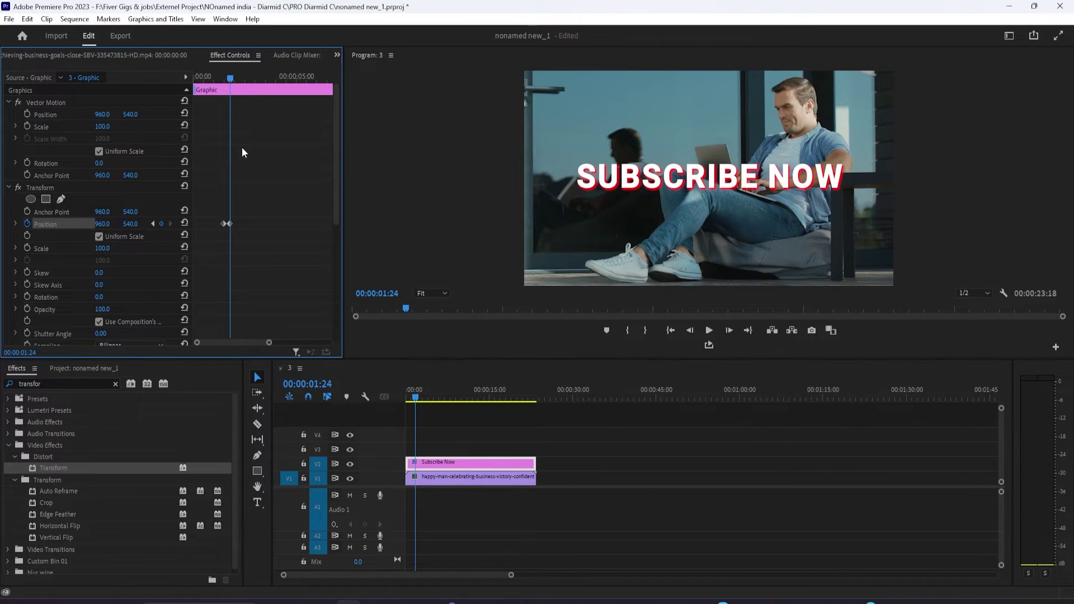
{"action": "key", "text": "ctrl+s"}
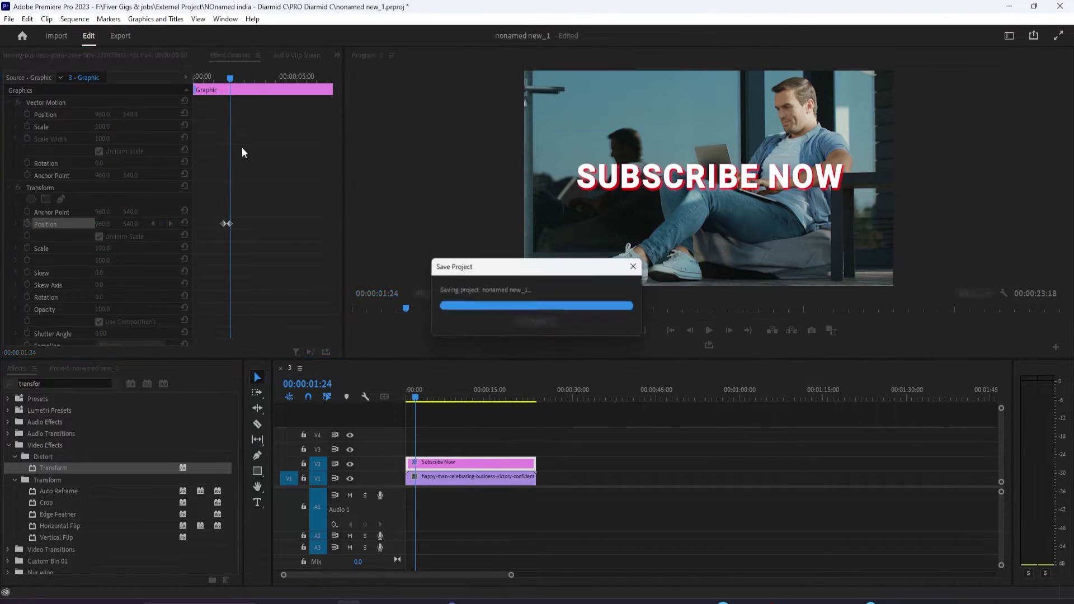
{"action": "key", "text": "Right"}
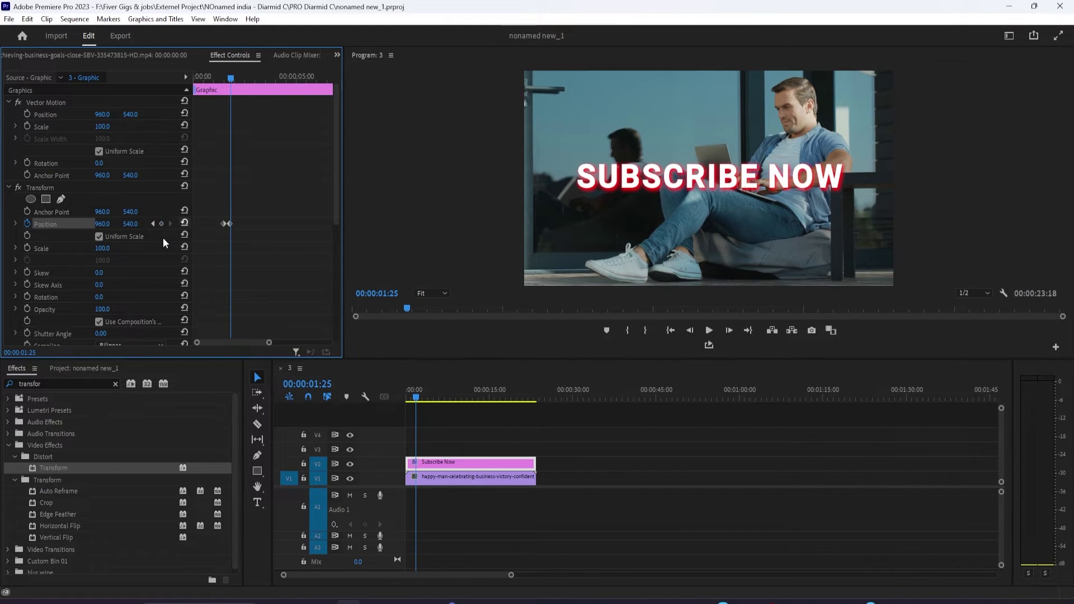
{"action": "left_click", "coordinate": [163, 223]}
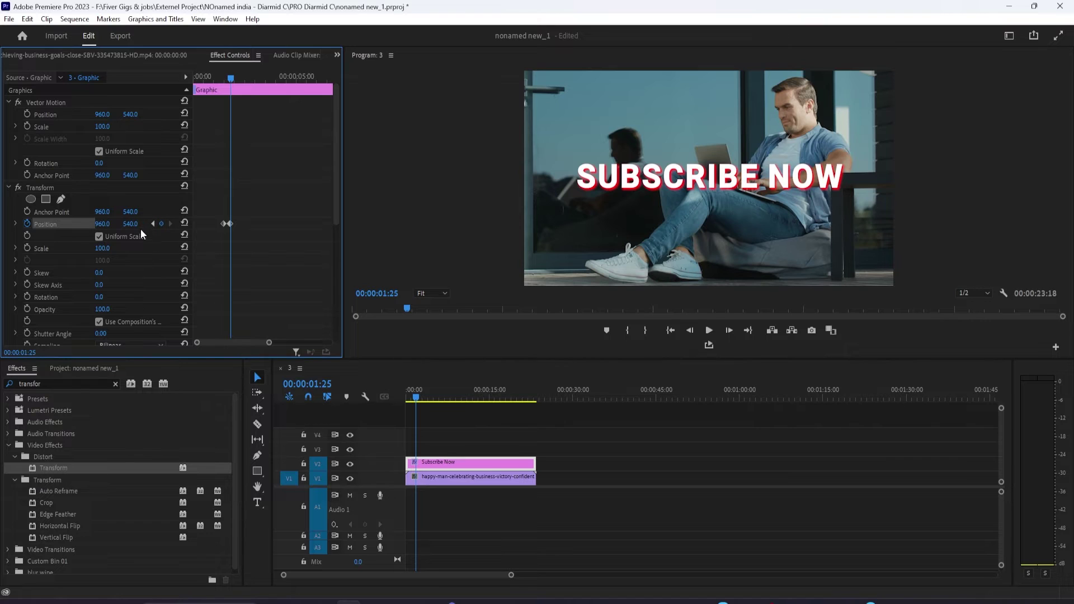
At 00:00:02:08, keyframe the title's Transform Position Y at 810.
{"action": "left_click", "coordinate": [260, 145]}
{"action": "key", "text": "shift+Right"}
{"action": "key", "text": "shift+Right"}
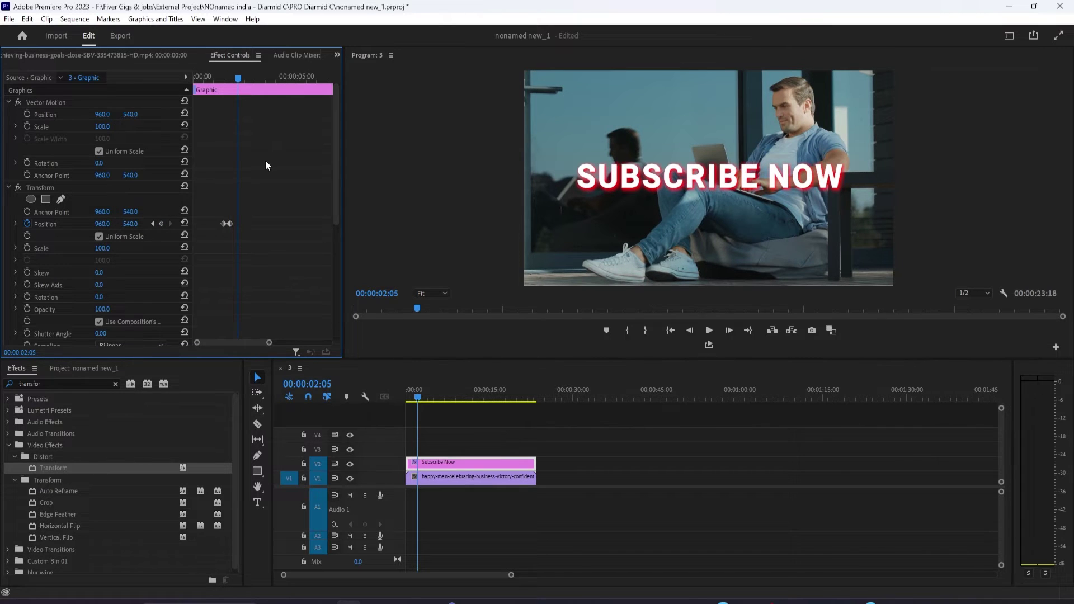
{"action": "key", "text": "Right"}
{"action": "key", "text": "Right"}
{"action": "key", "text": "Right"}
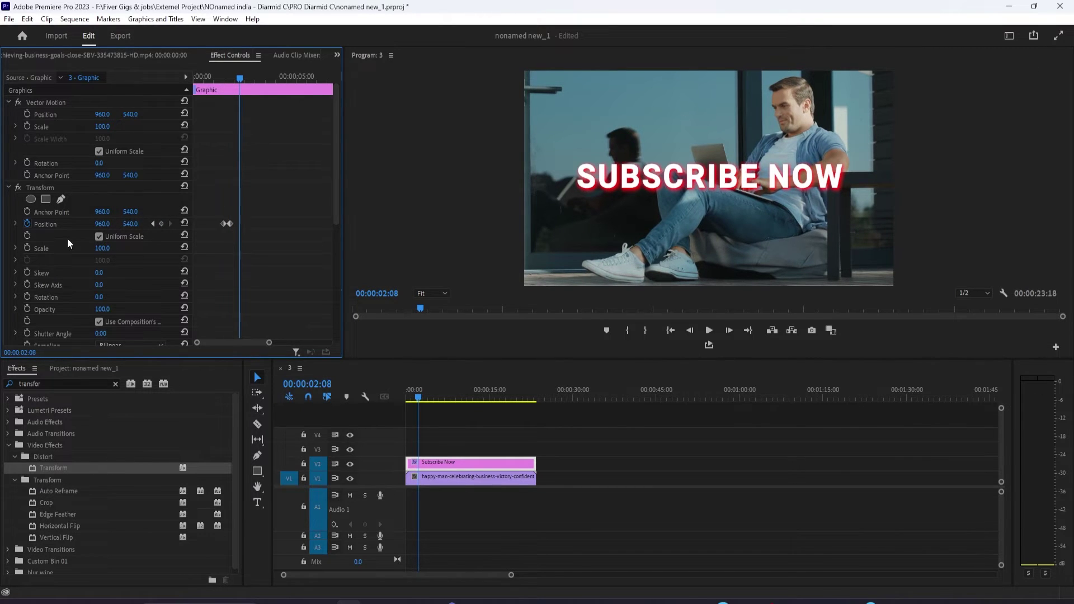
{"action": "left_click", "coordinate": [131, 224]}
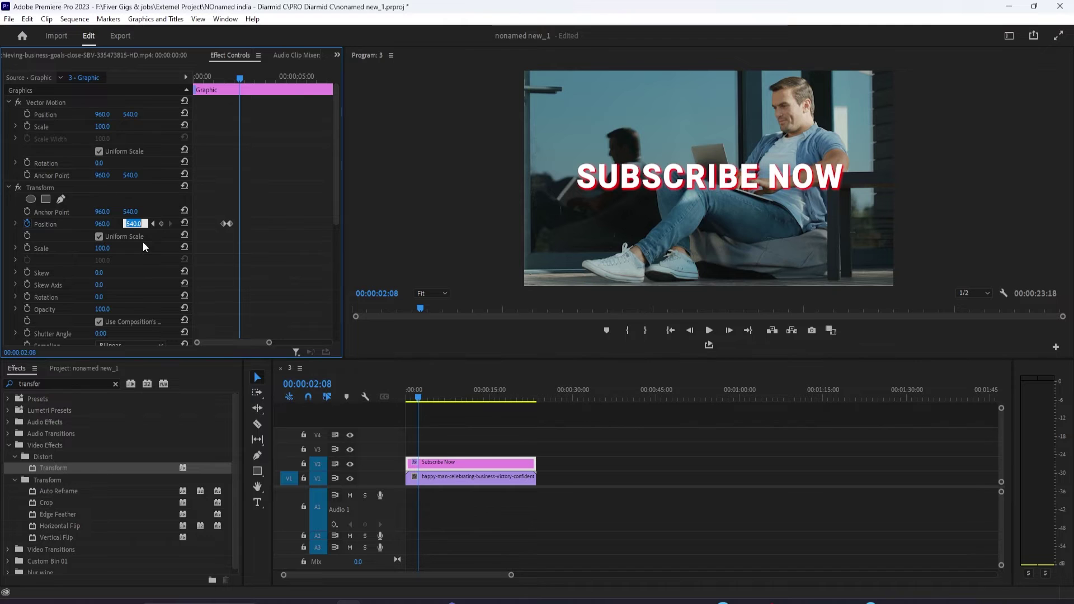
{"action": "type", "text": "810"}
{"action": "key", "text": "Return"}
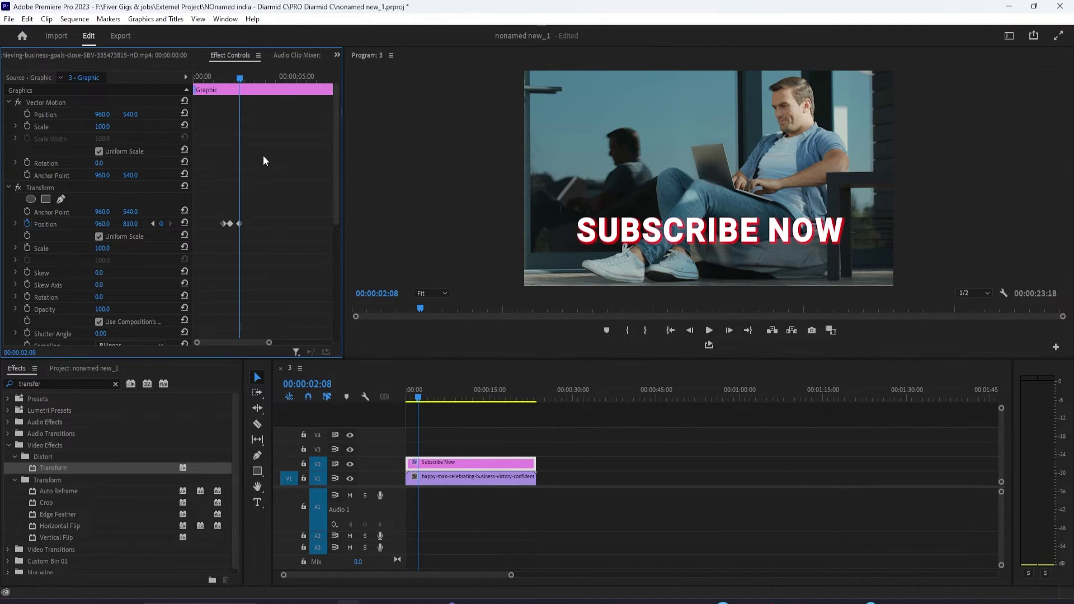
{"action": "key", "text": "Right"}
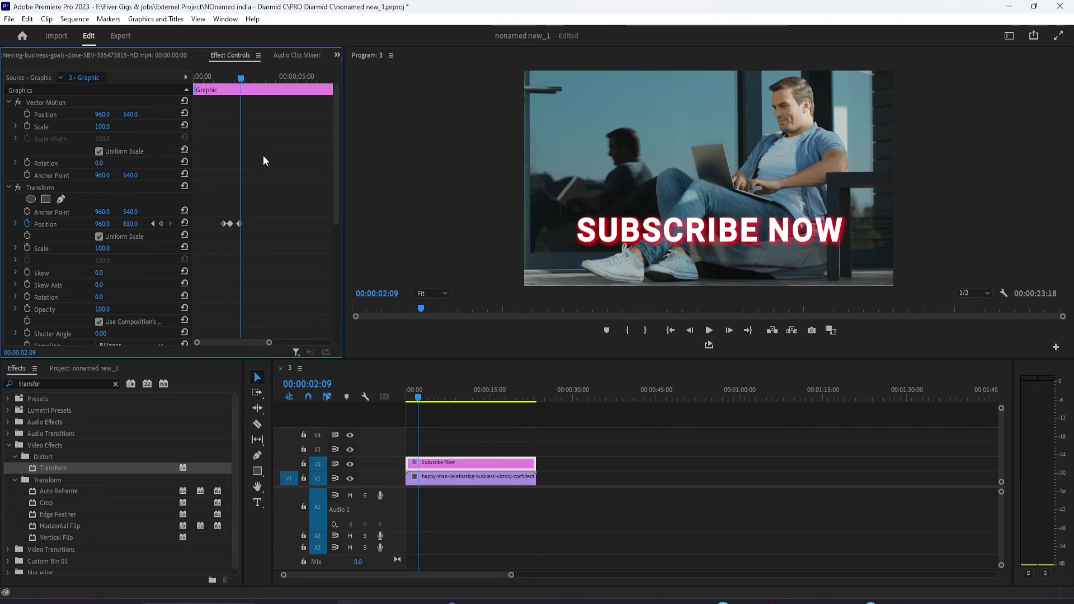
At 00:00:02:21, keyframe Position Y back up at 540.
{"action": "left_click", "coordinate": [161, 225]}
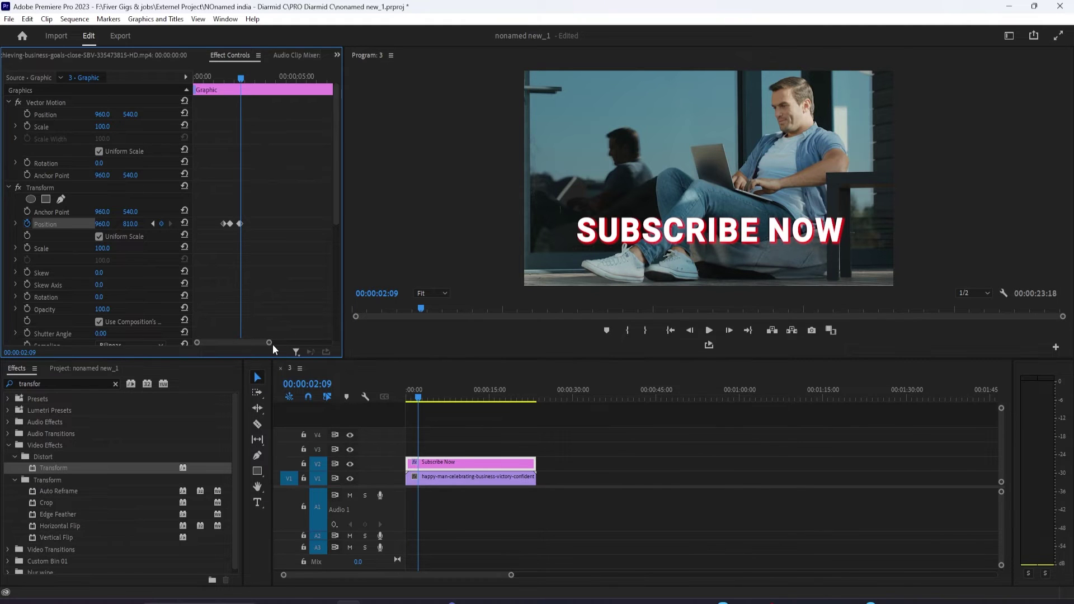
{"action": "left_click_drag", "start_coordinate": [342, 206], "coordinate": [373, 223]}
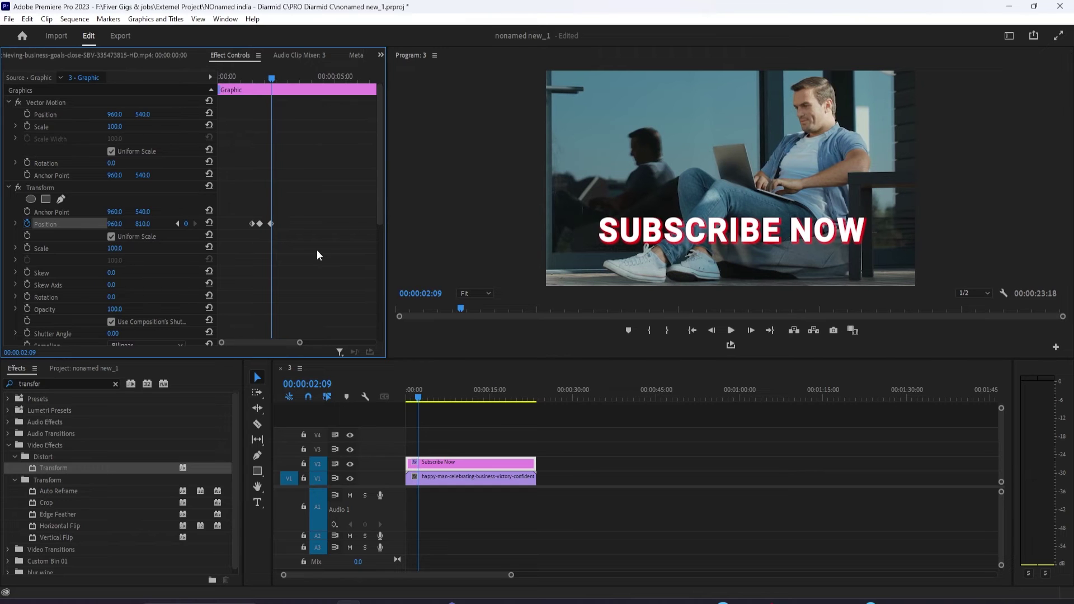
{"action": "key", "text": "Right"}
{"action": "key", "text": "Right"}
{"action": "key", "text": "Right"}
{"action": "key", "text": "Right"}
{"action": "key", "text": "Right"}
{"action": "key", "text": "Right"}
{"action": "key", "text": "Right"}
{"action": "key", "text": "Right"}
{"action": "key", "text": "Right"}
{"action": "key", "text": "Right"}
{"action": "key", "text": "Right"}
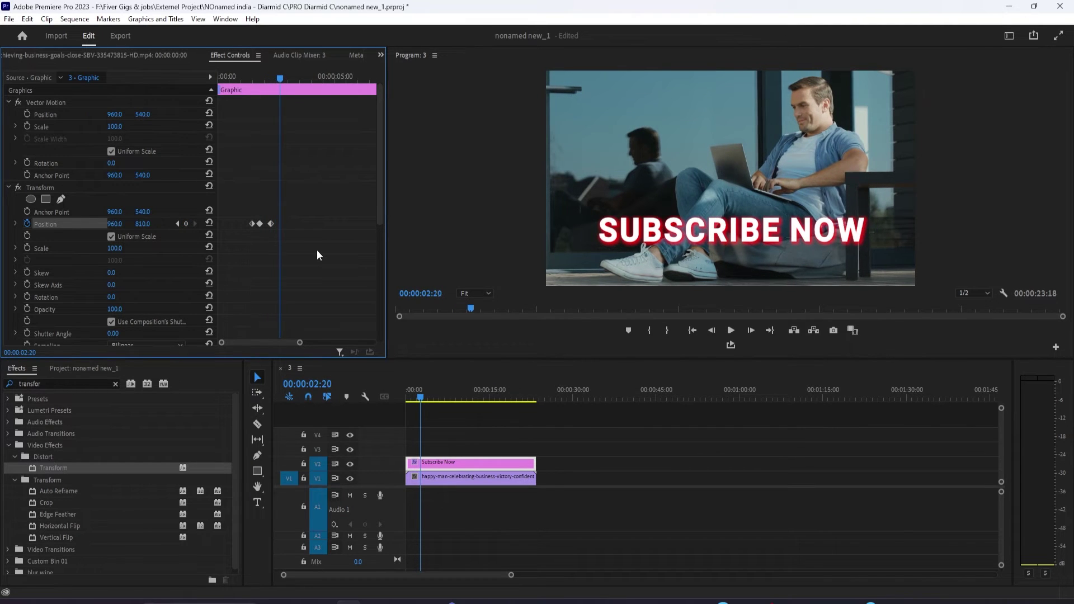
{"action": "key", "text": "Right"}
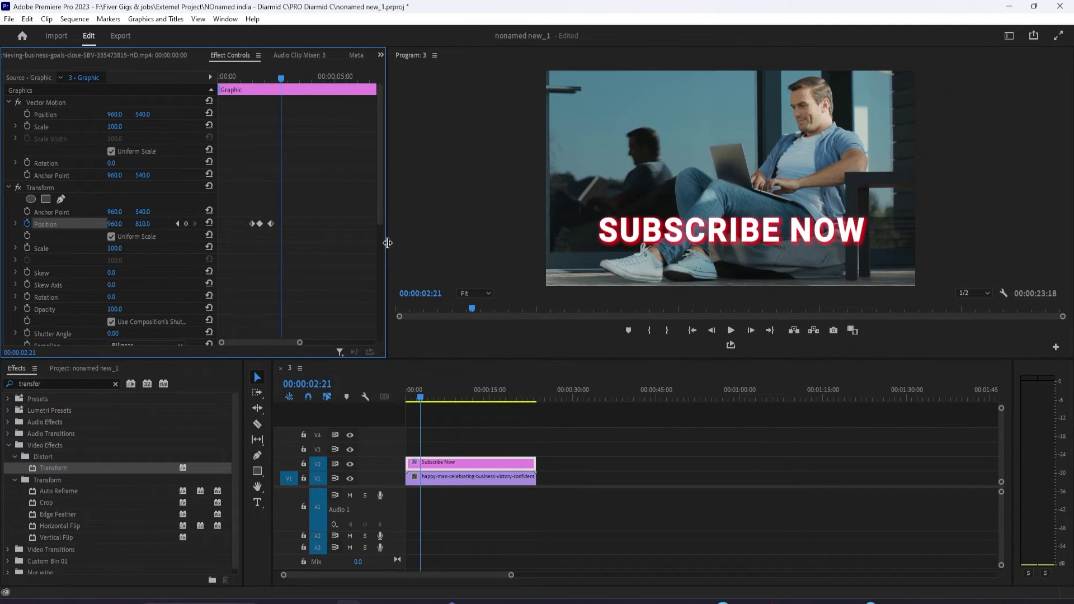
{"action": "left_click_drag", "start_coordinate": [387, 242], "coordinate": [413, 235]}
{"action": "left_click", "coordinate": [151, 223]}
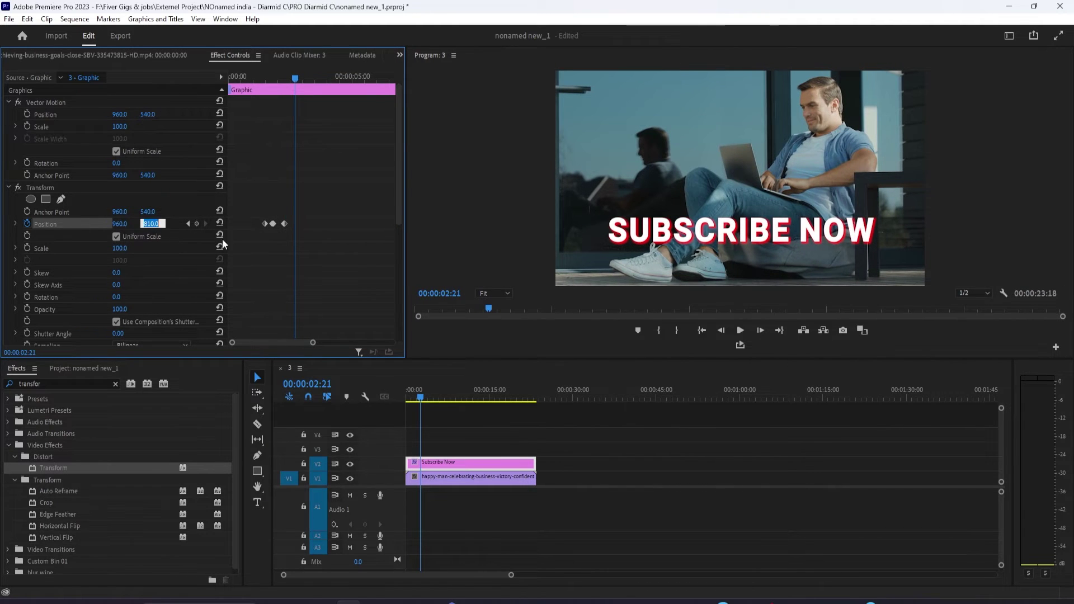
{"action": "type", "text": "605"}
{"action": "key", "text": "BackSpace"}
{"action": "key", "text": "BackSpace"}
{"action": "key", "text": "BackSpace"}
{"action": "type", "text": "540"}
{"action": "key", "text": "Return"}
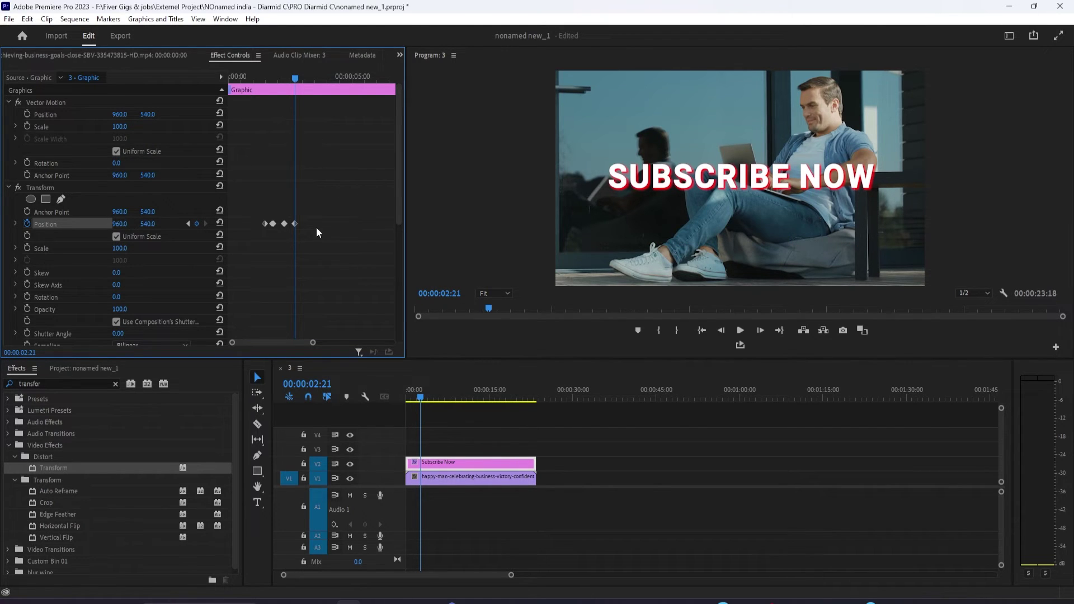
At 00:00:02:26, keyframe Position Y down at 608.
{"action": "key", "text": "shift+Right"}
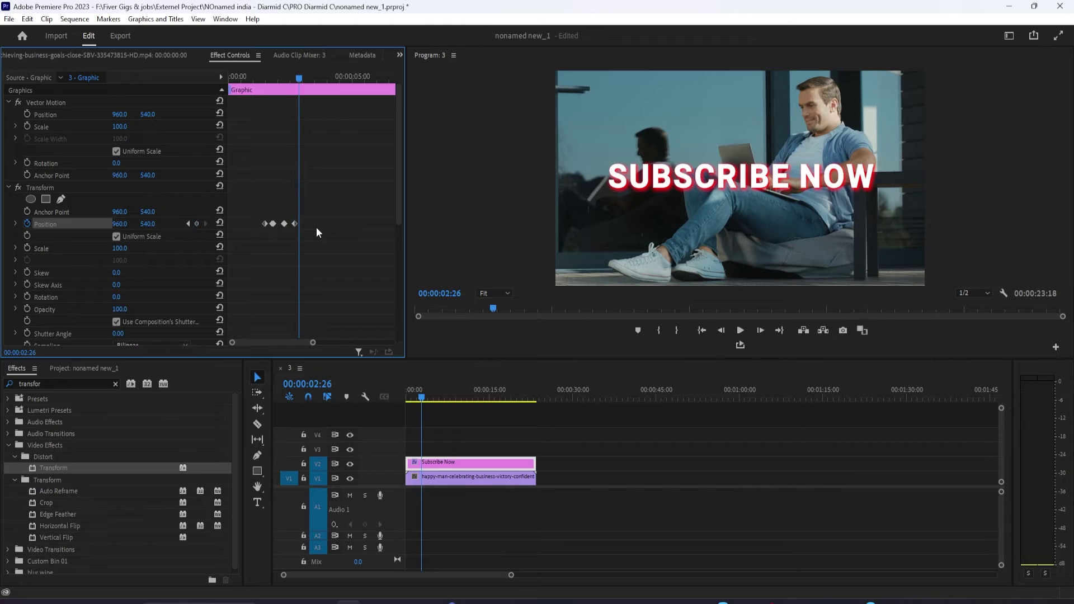
{"action": "left_click", "coordinate": [147, 224]}
{"action": "type", "text": "608"}
{"action": "key", "text": "Return"}
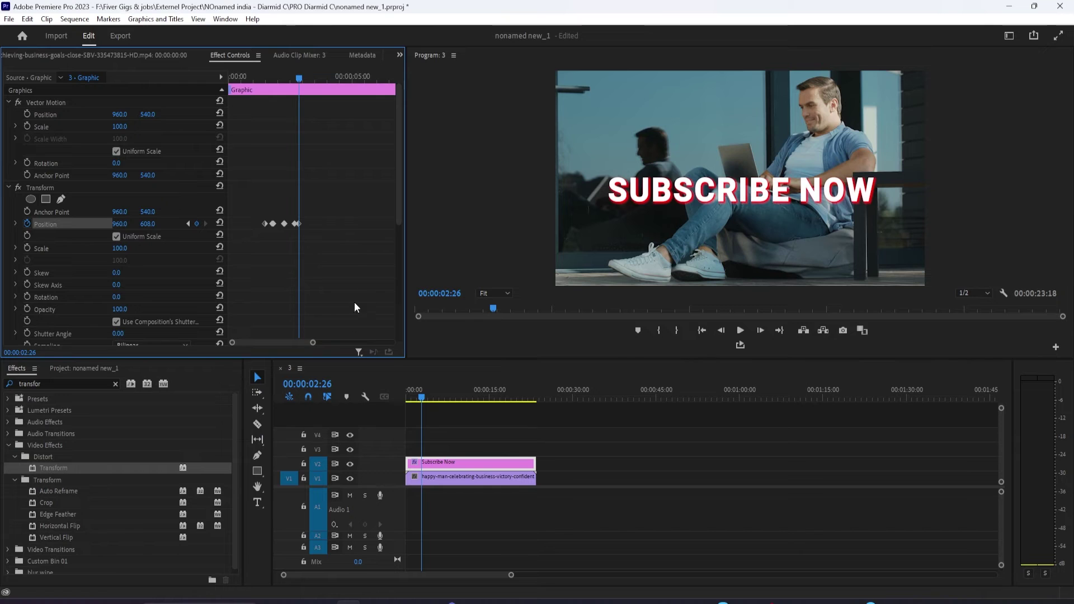
{"action": "key", "text": "Right"}
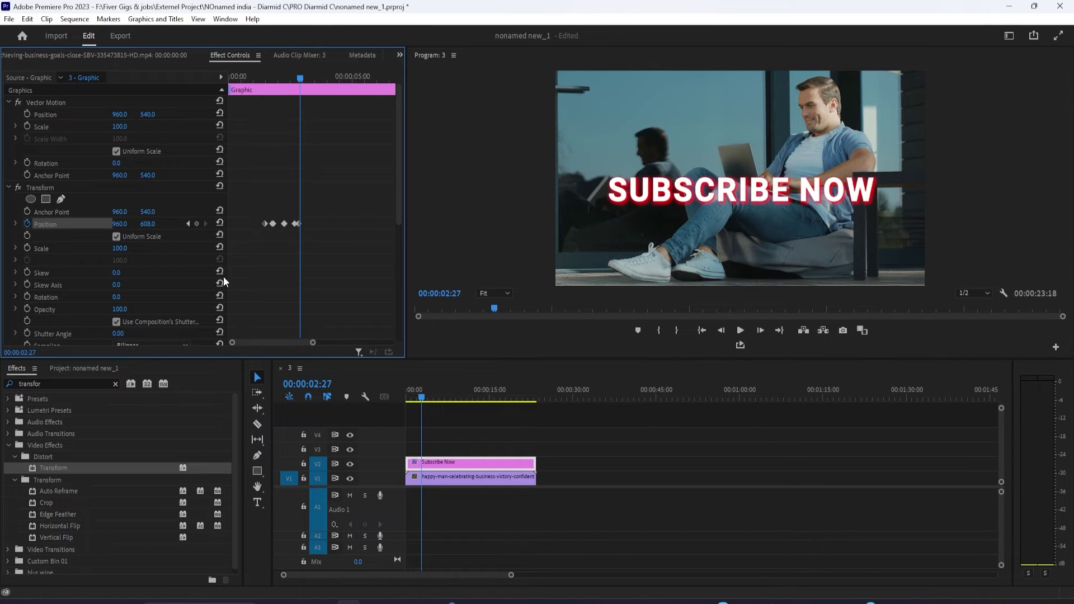
Hold a Position keyframe at 608, then keyframe Position Y at 540 a few frames later.
{"action": "left_click", "coordinate": [196, 224]}
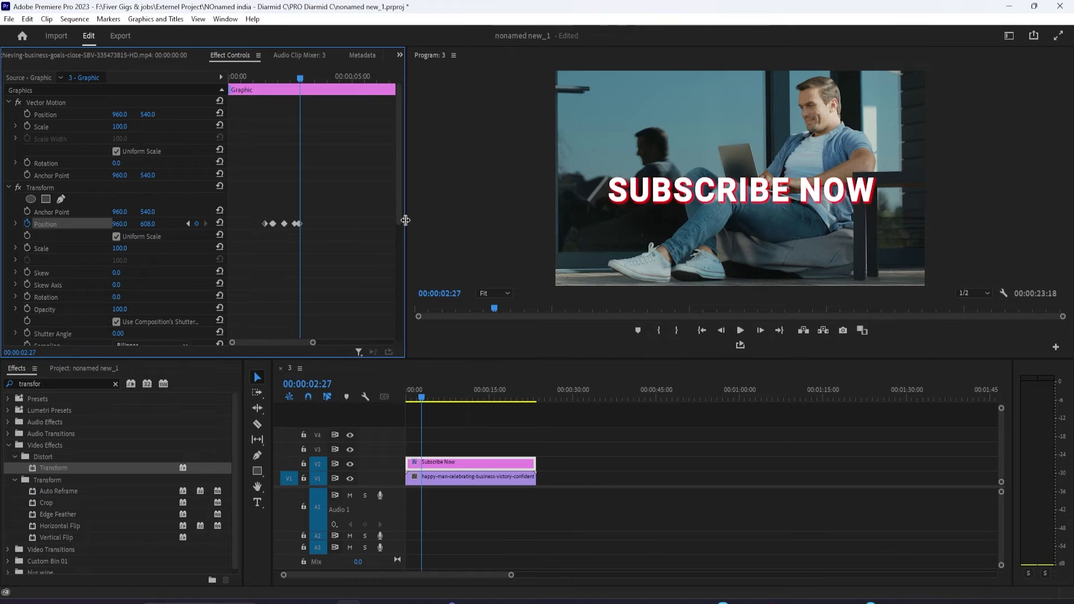
{"action": "mouse_move", "coordinate": [404, 222]}
{"action": "left_mouse_down"}
{"action": "mouse_move", "coordinate": [435, 220]}
{"action": "mouse_move", "coordinate": [413, 220]}
{"action": "left_mouse_up"}
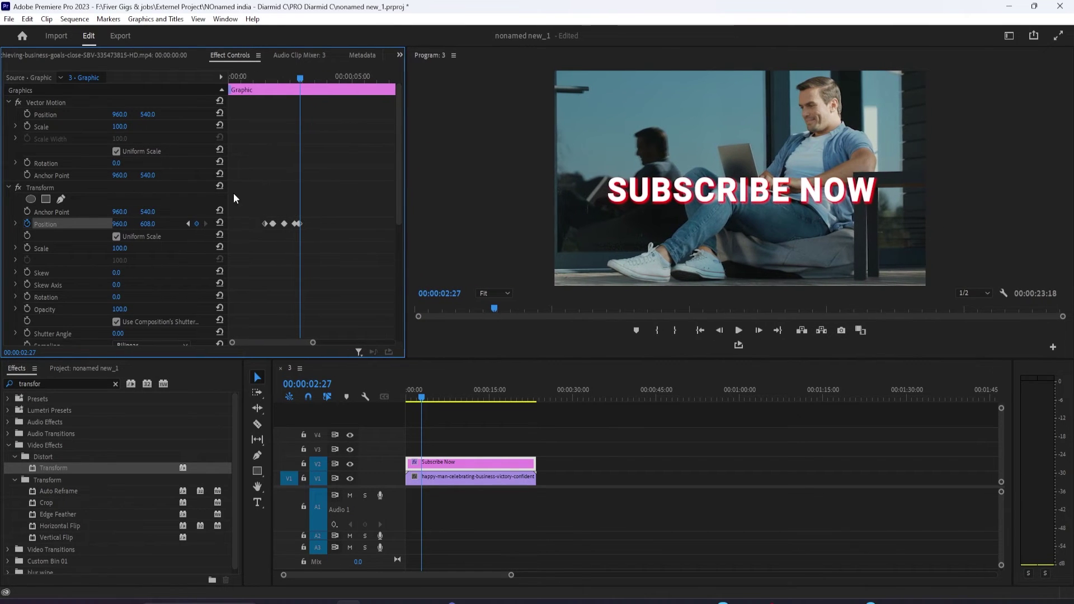
{"action": "left_click_drag", "start_coordinate": [226, 194], "coordinate": [218, 199]}
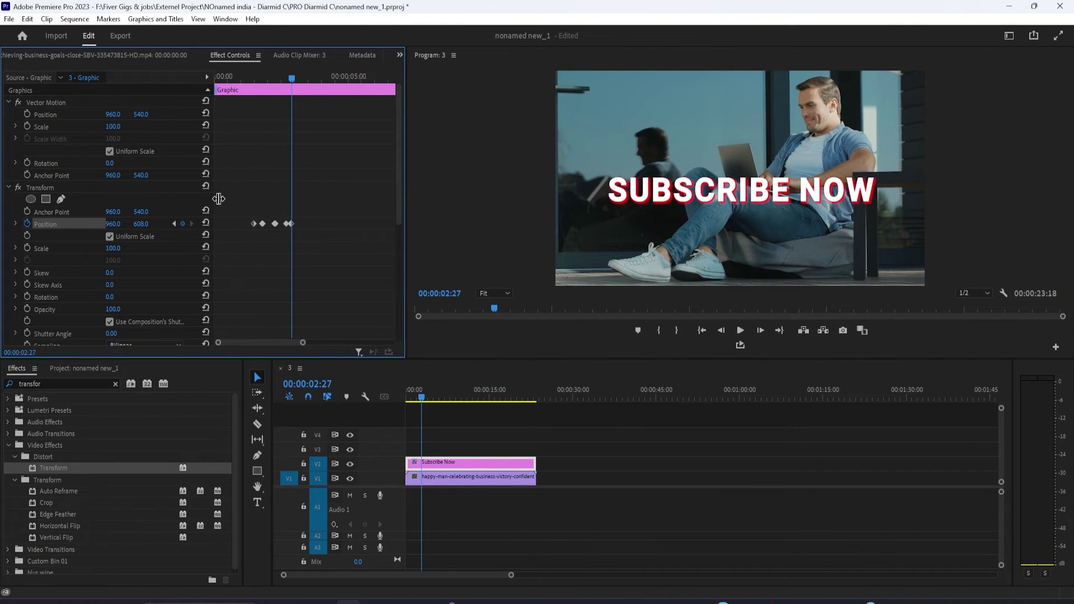
{"action": "key", "text": "Right"}
{"action": "key", "text": "Right"}
{"action": "key", "text": "Right"}
{"action": "key", "text": "Right"}
{"action": "key", "text": "Right"}
{"action": "key", "text": "Right"}
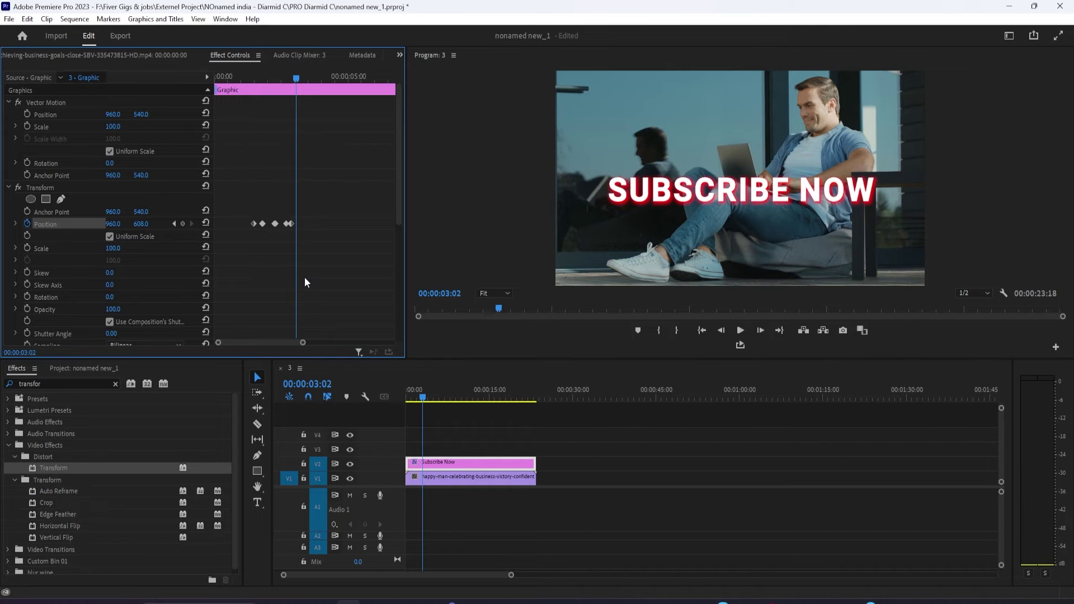
{"action": "key", "text": "Right"}
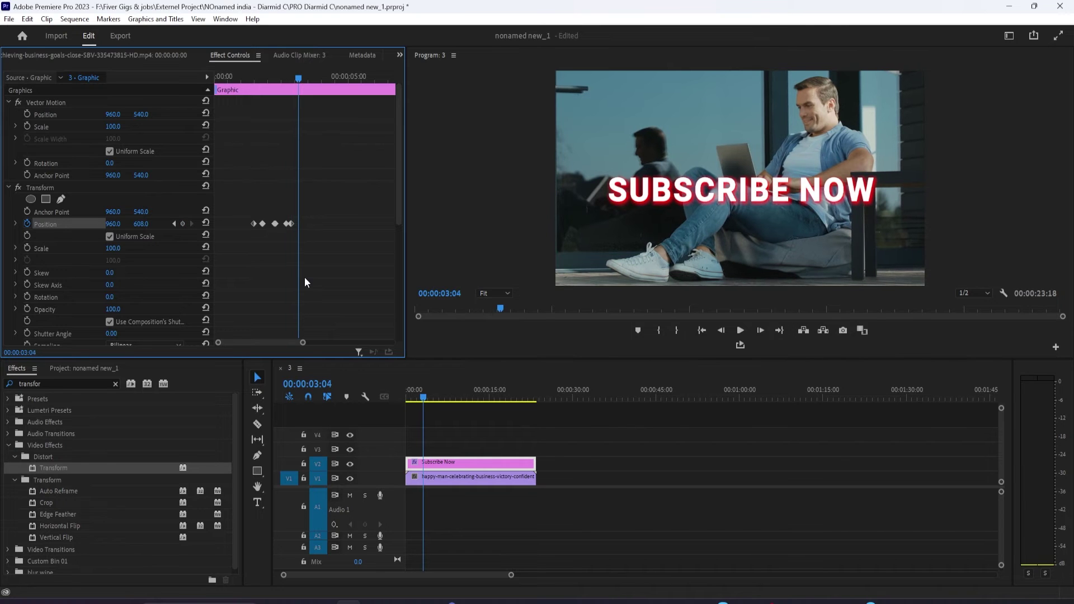
{"action": "left_click", "coordinate": [136, 224]}
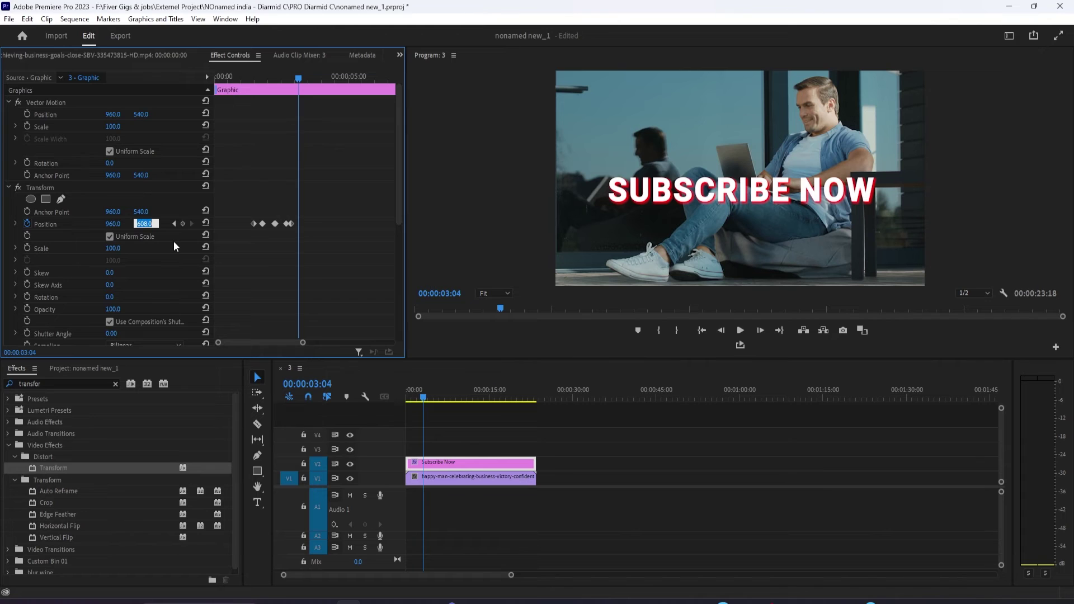
{"action": "type", "text": "540"}
{"action": "key", "text": "Return"}
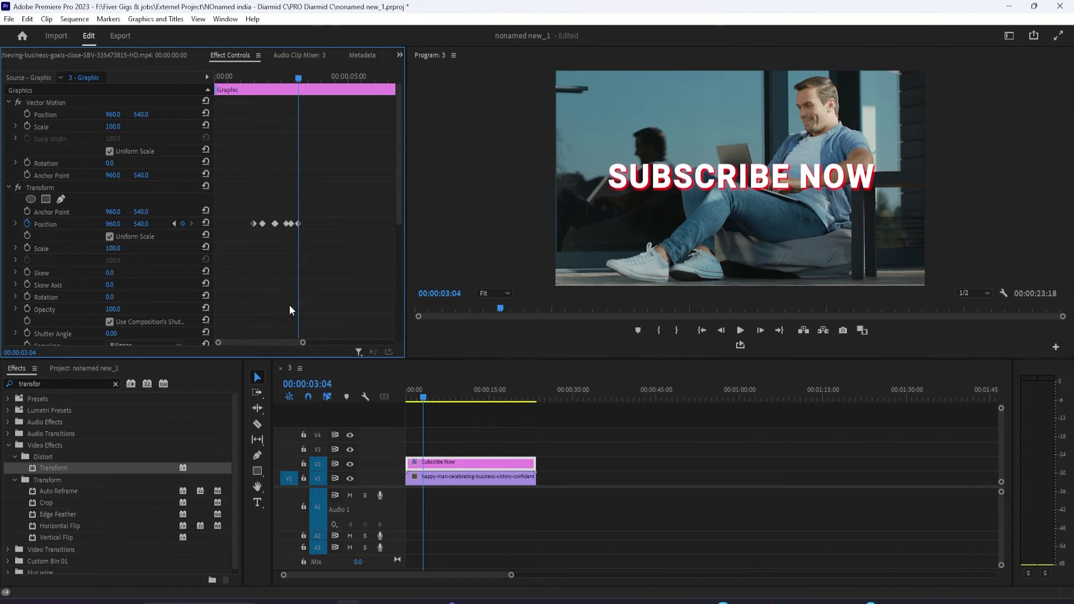
Keyframe a small dip to Position Y 555, then settle back at 540 by 00:00:03:09.
{"action": "key", "text": "Right"}
{"action": "key", "text": "Right"}
{"action": "key", "text": "Right"}
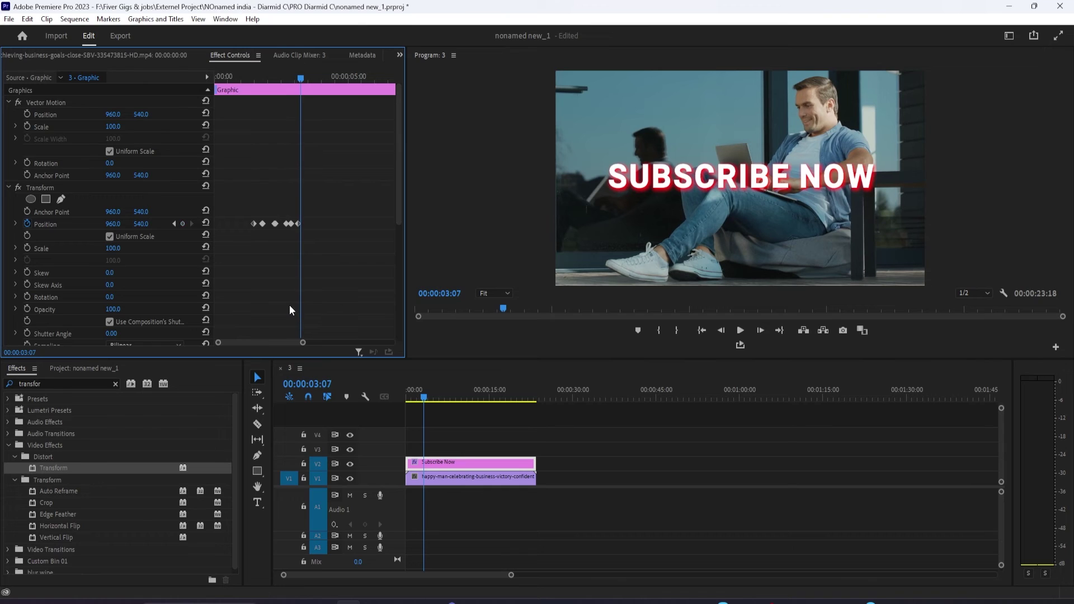
{"action": "left_click", "coordinate": [141, 224]}
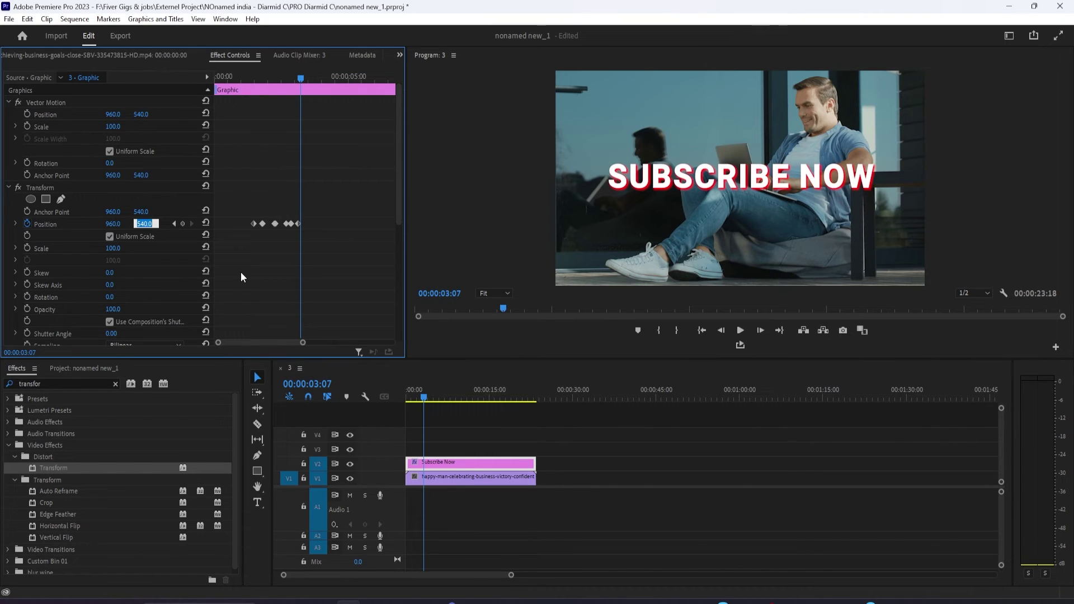
{"action": "type", "text": "555"}
{"action": "key", "text": "Return"}
{"action": "key", "text": "Right"}
{"action": "key", "text": "Right"}
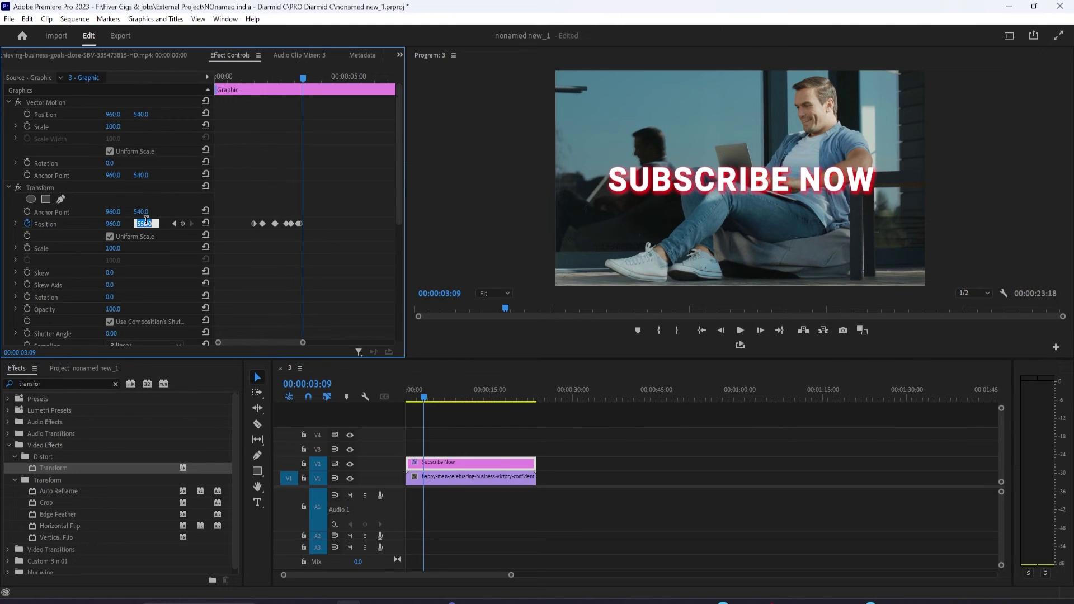
{"action": "key", "text": "Return"}
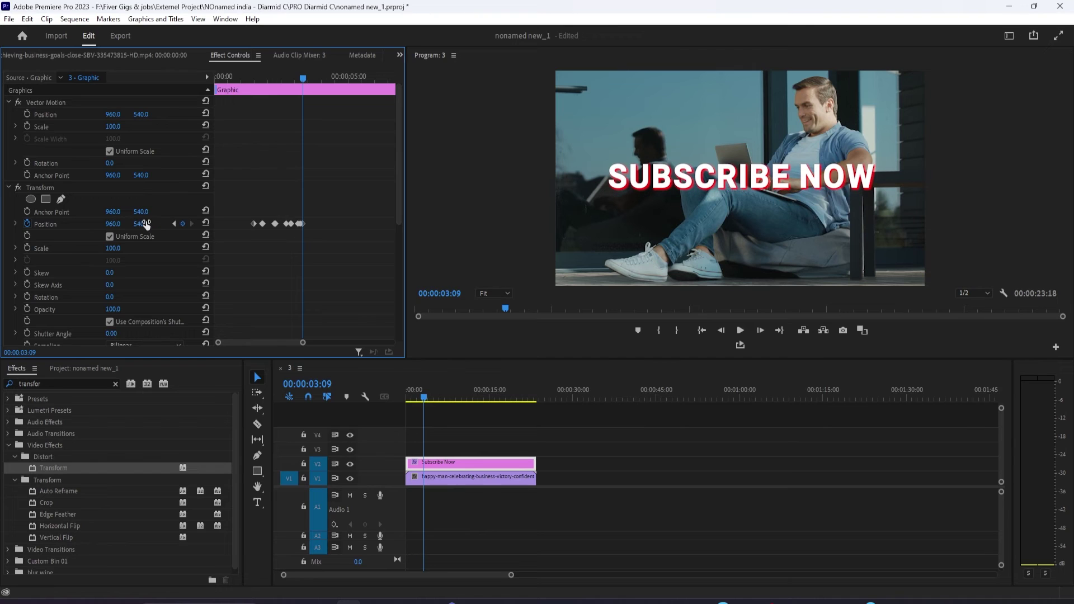
Jump back near the start of the animation and preview the current bounce.
{"action": "scroll", "coordinate": [310, 343], "scroll_direction": "up", "scroll_amount": 3}
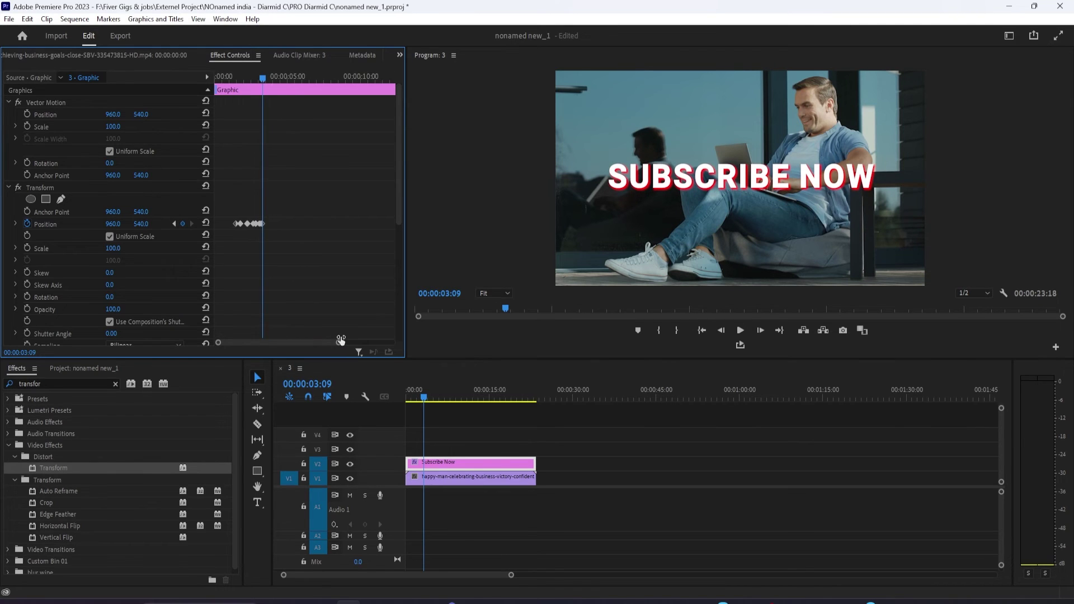
{"action": "left_click", "coordinate": [241, 82]}
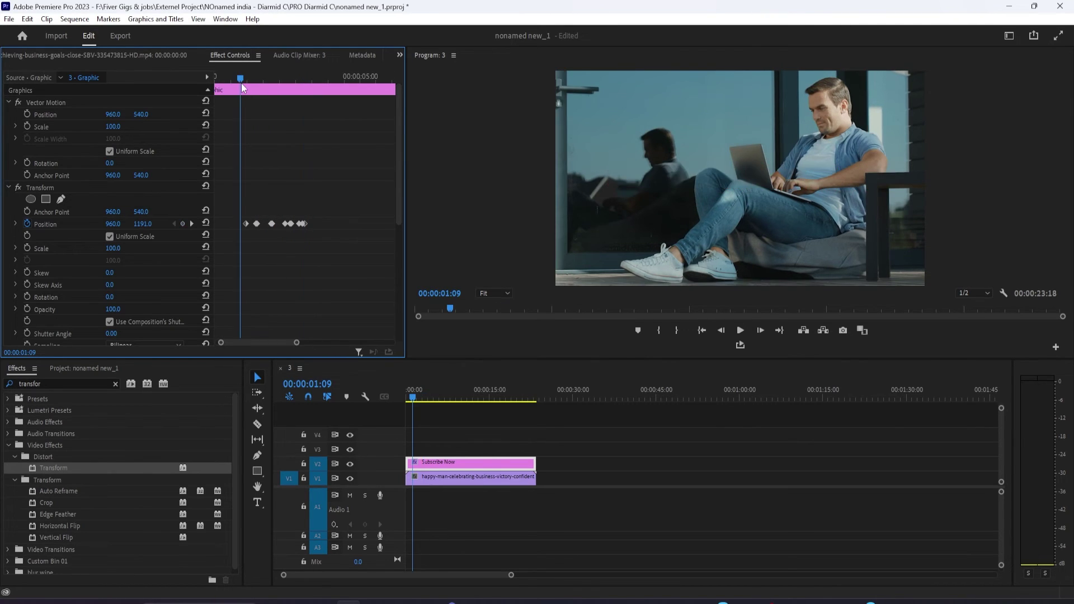
{"action": "key", "text": "space"}
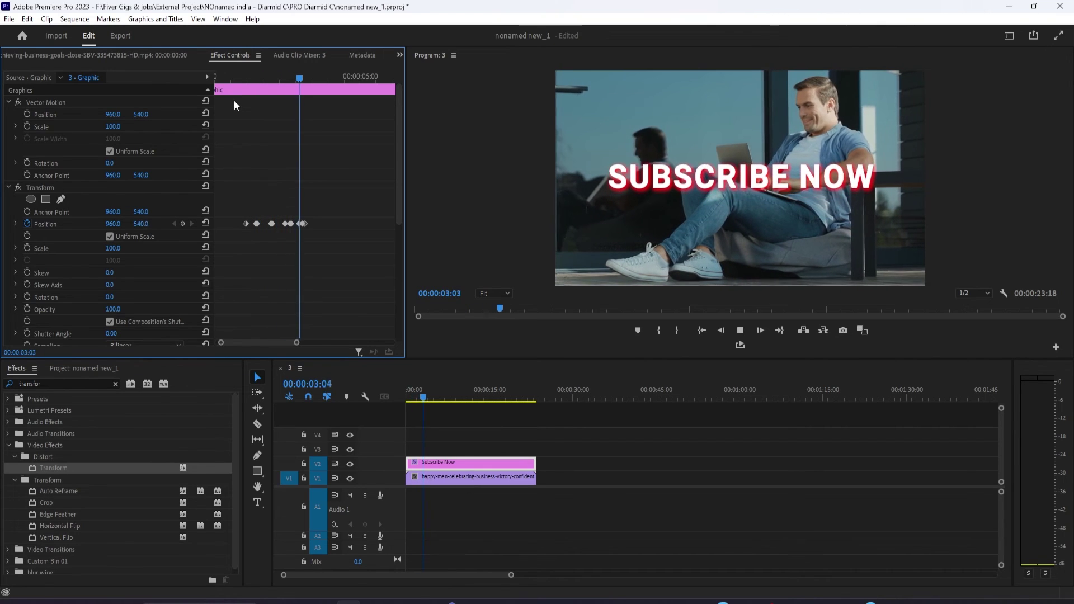
{"action": "key", "text": "space"}
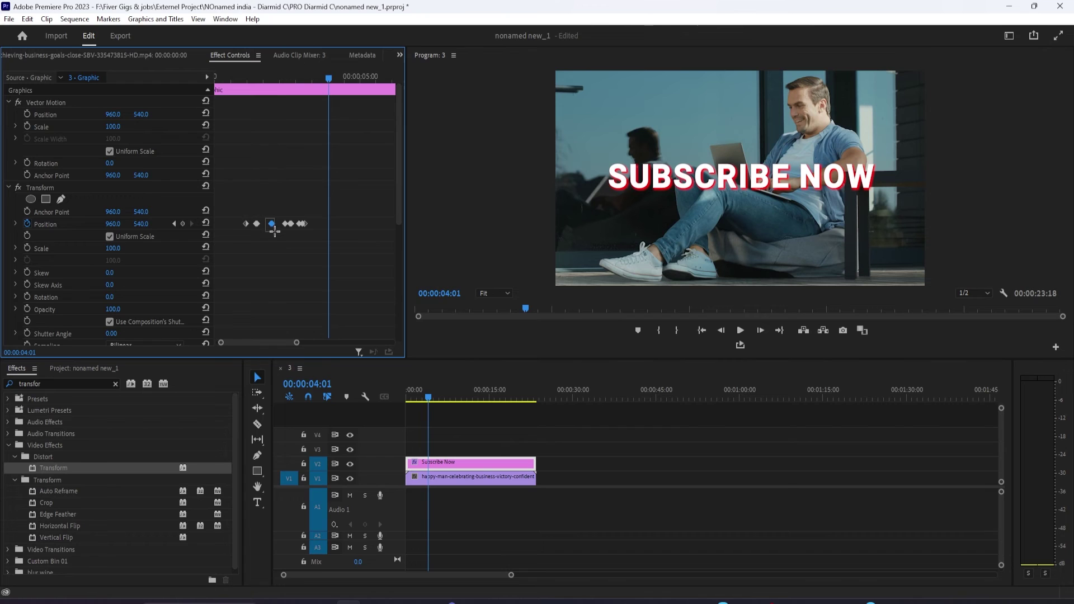
Set the Position keyframes' temporal interpolation to Continuous Bezier for eased motion.
{"action": "right_click", "coordinate": [272, 224]}
{"action": "mouse_move", "coordinate": [335, 322]}
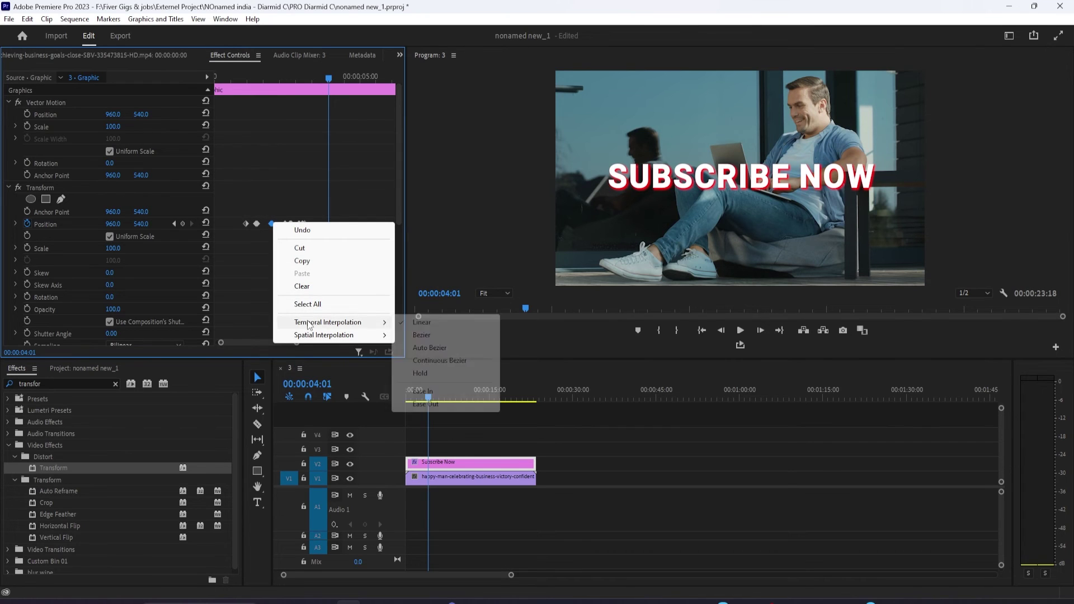
{"action": "left_click", "coordinate": [447, 361]}
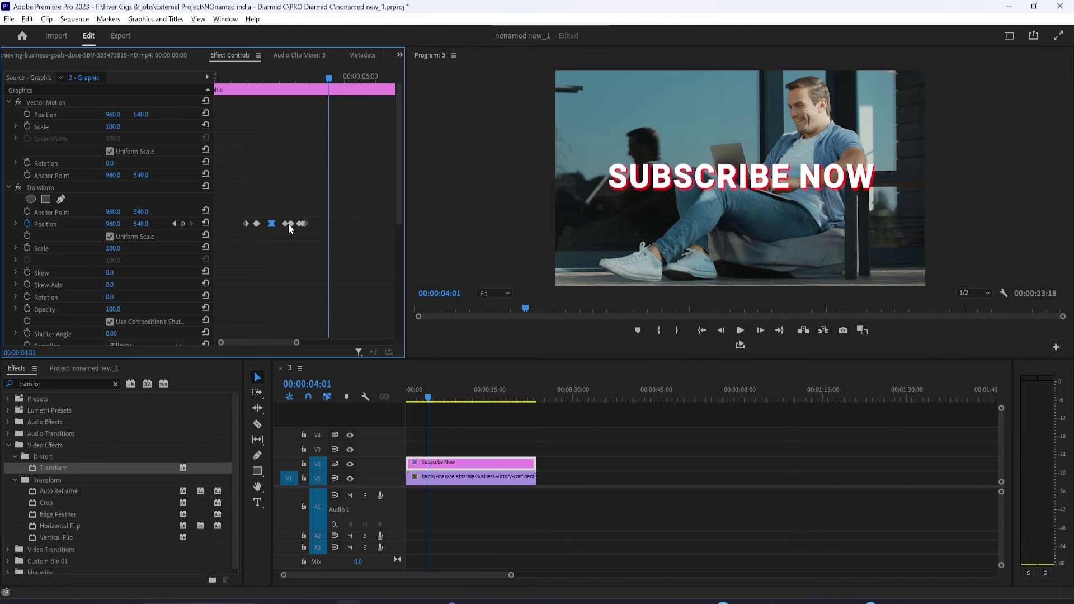
{"action": "left_click_drag", "start_coordinate": [298, 343], "coordinate": [291, 345]}
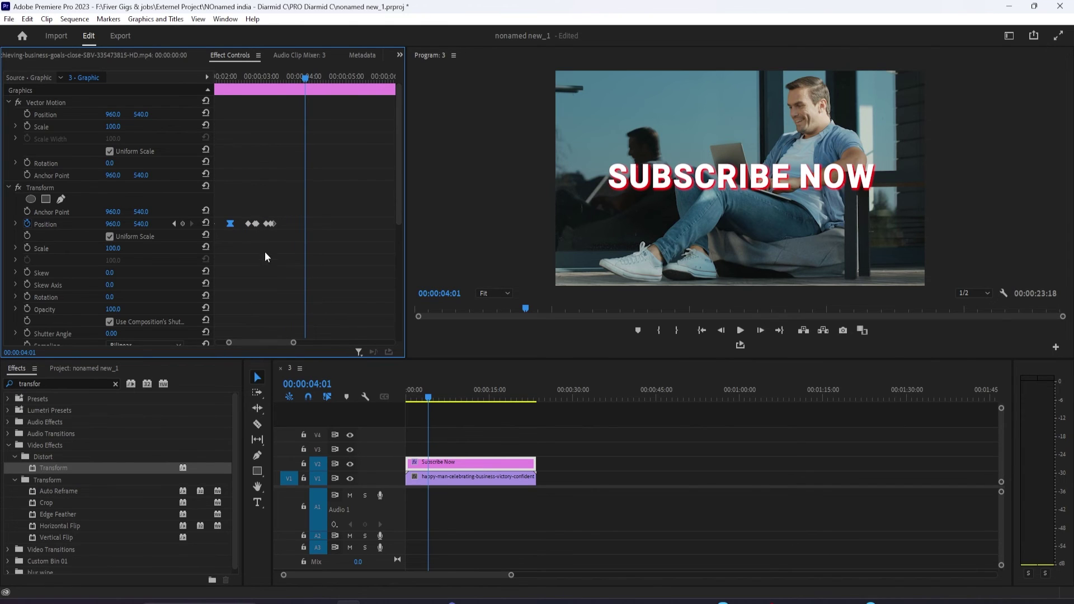
{"action": "right_click", "coordinate": [259, 227]}
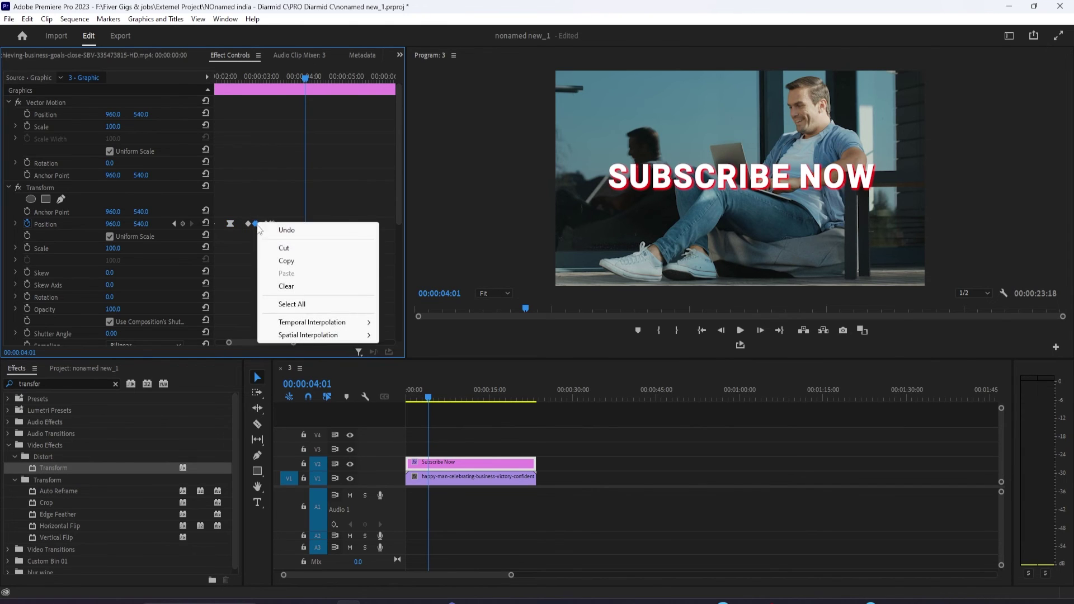
{"action": "mouse_move", "coordinate": [303, 321]}
{"action": "left_click", "coordinate": [410, 360]}
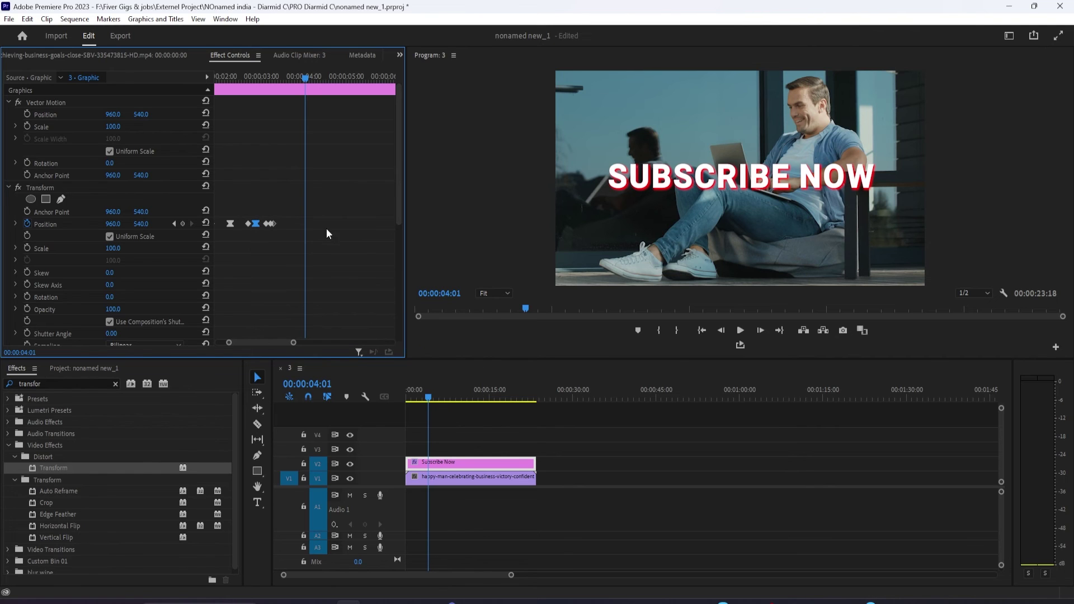
Play back from the clip start to review the smoothed drop-in and bounce.
{"action": "left_click_drag", "start_coordinate": [307, 81], "coordinate": [170, 102]}
{"action": "key", "text": "space"}
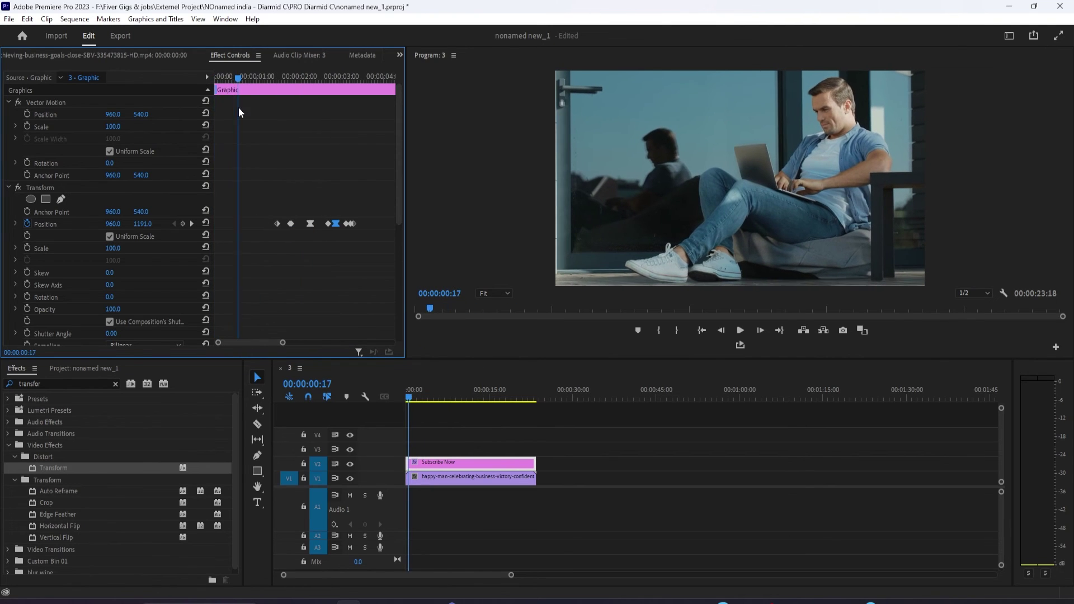
{"action": "key", "text": "space"}
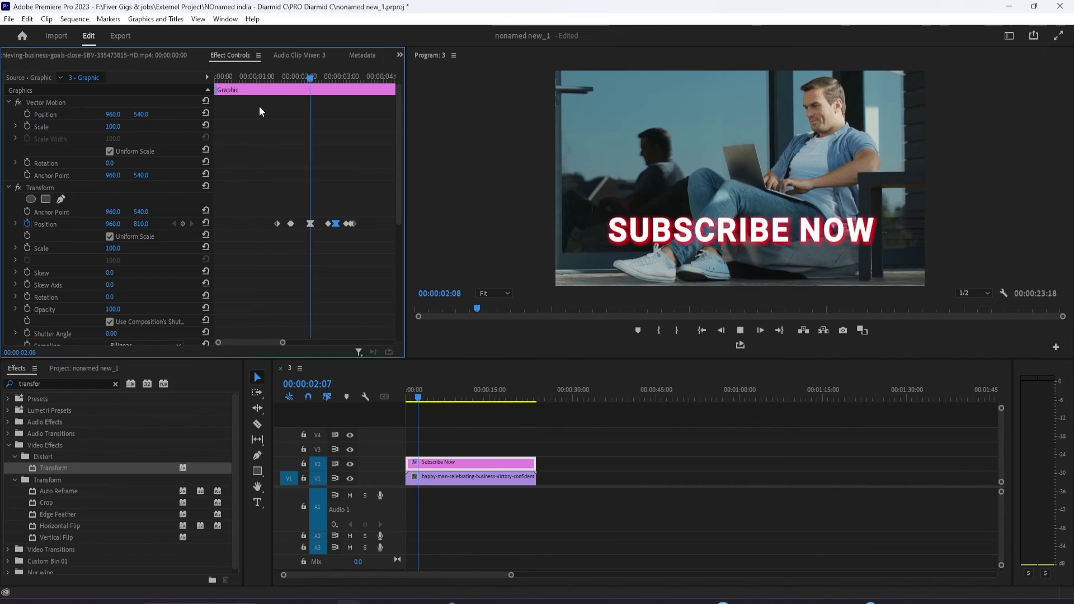
{"action": "key", "text": "space"}
Uncheck Use Composition's Shutter Angle in Transform, set Shutter Angle to 200, and jump back to preview.
{"action": "scroll", "coordinate": [163, 268], "scroll_direction": "down", "scroll_amount": 1}
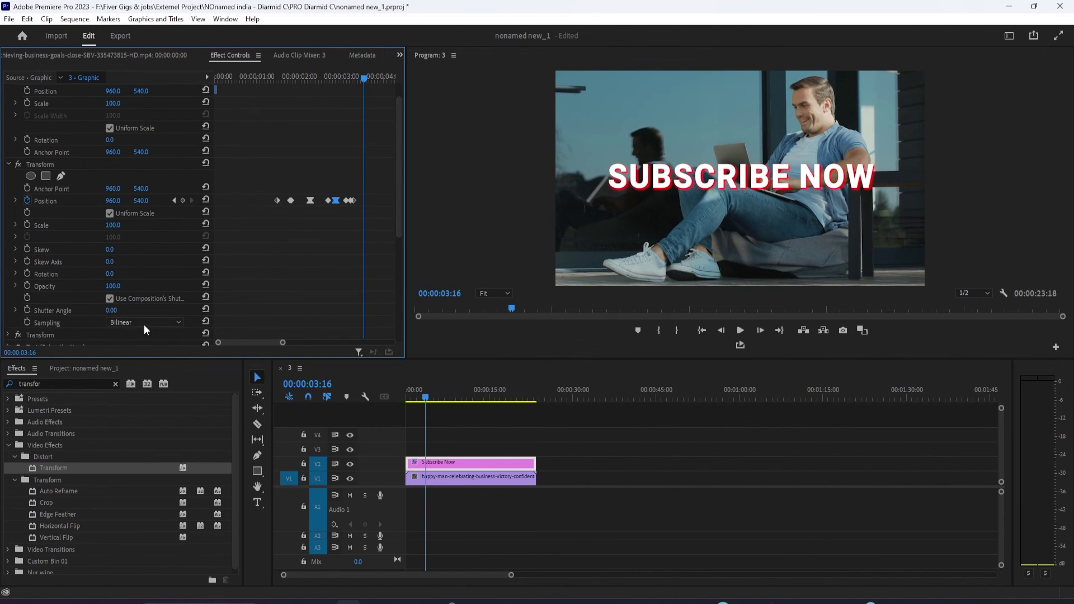
{"action": "left_click", "coordinate": [110, 299]}
{"action": "left_click", "coordinate": [112, 310]}
{"action": "type", "text": "20"}
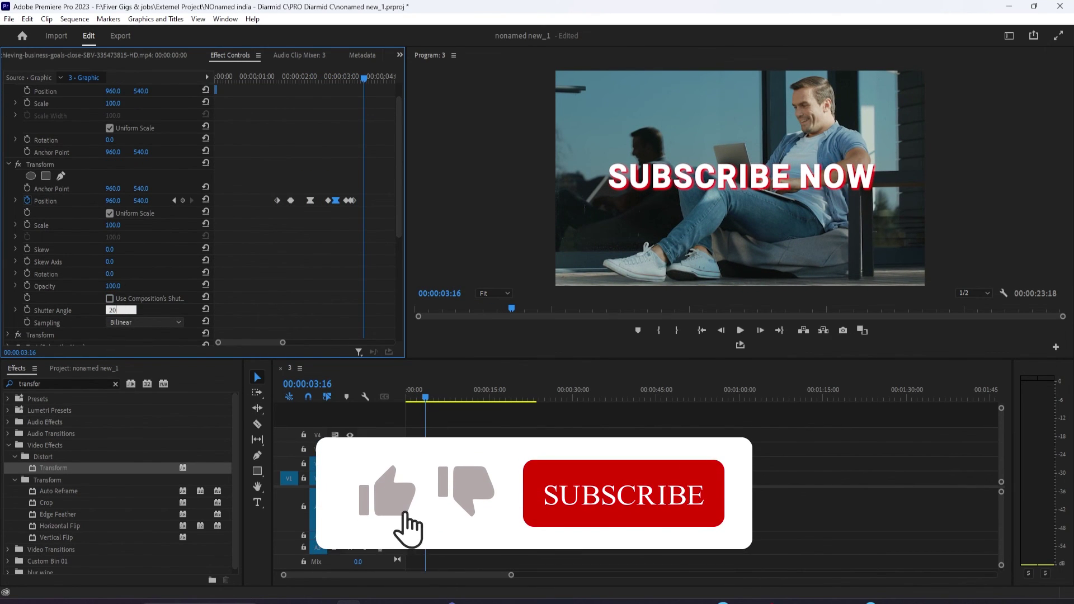
{"action": "key", "text": "Return"}
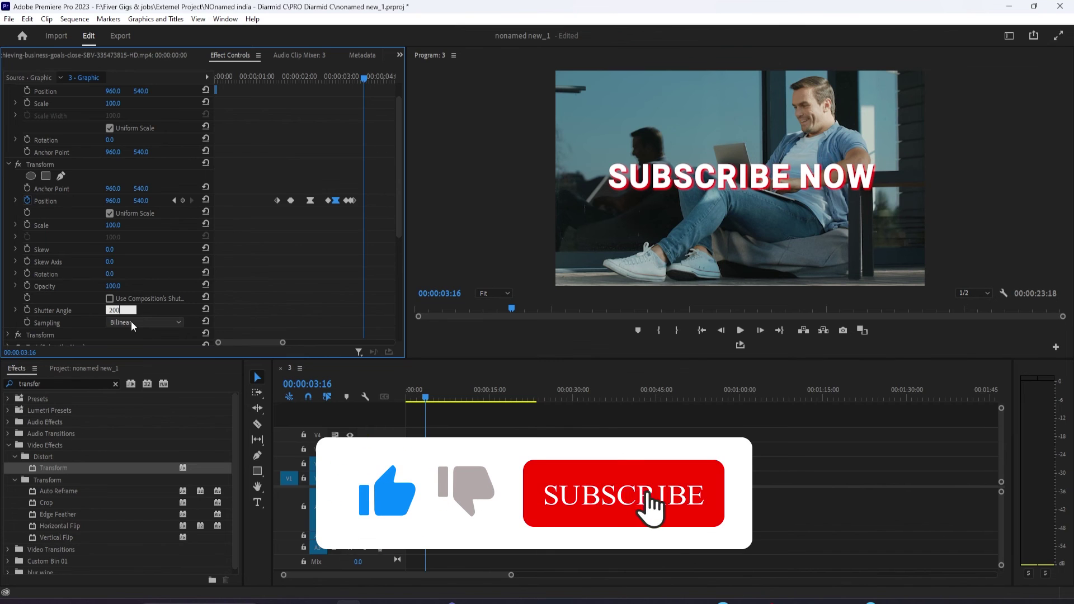
{"action": "type", "text": "0"}
{"action": "key", "text": "Return"}
{"action": "left_click", "coordinate": [258, 78]}
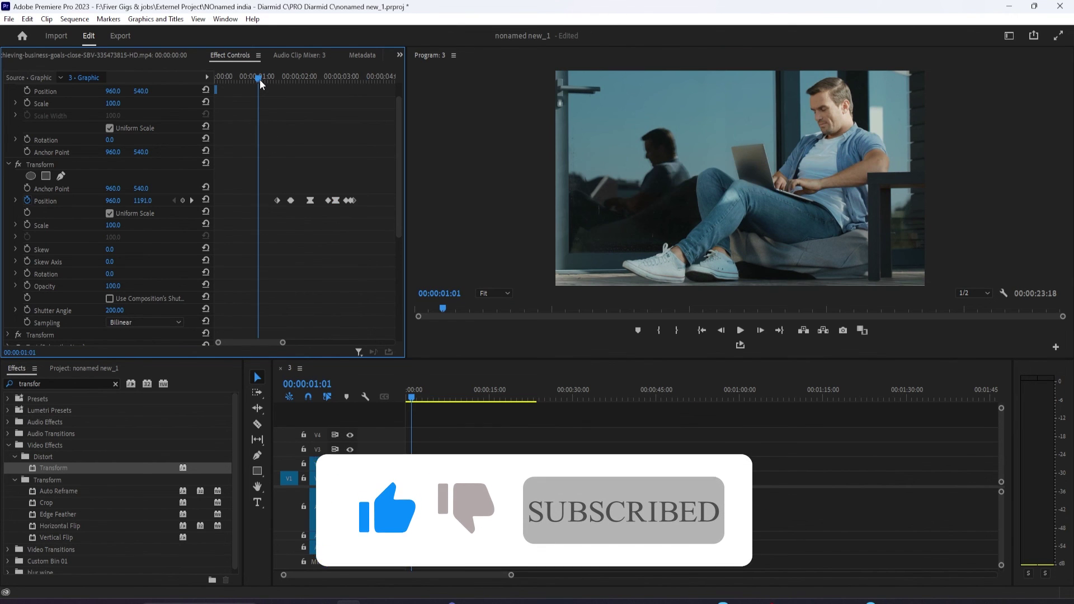